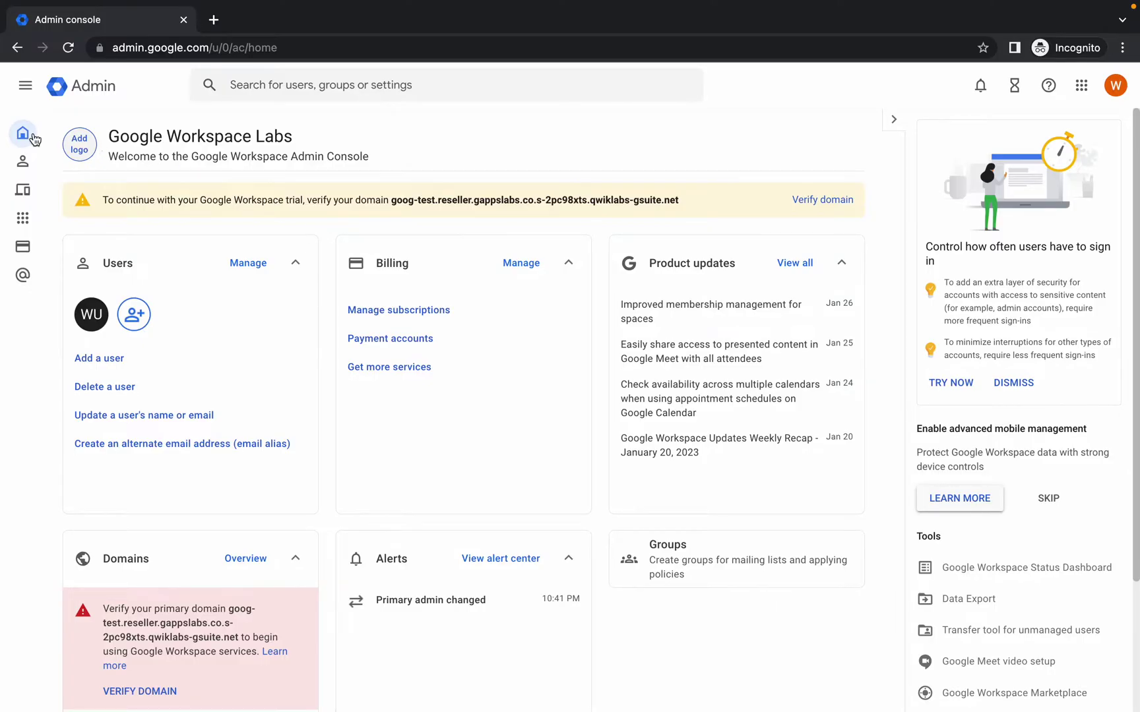
Step: Go to Directory > Organizational units from the main menu
click(25, 92)
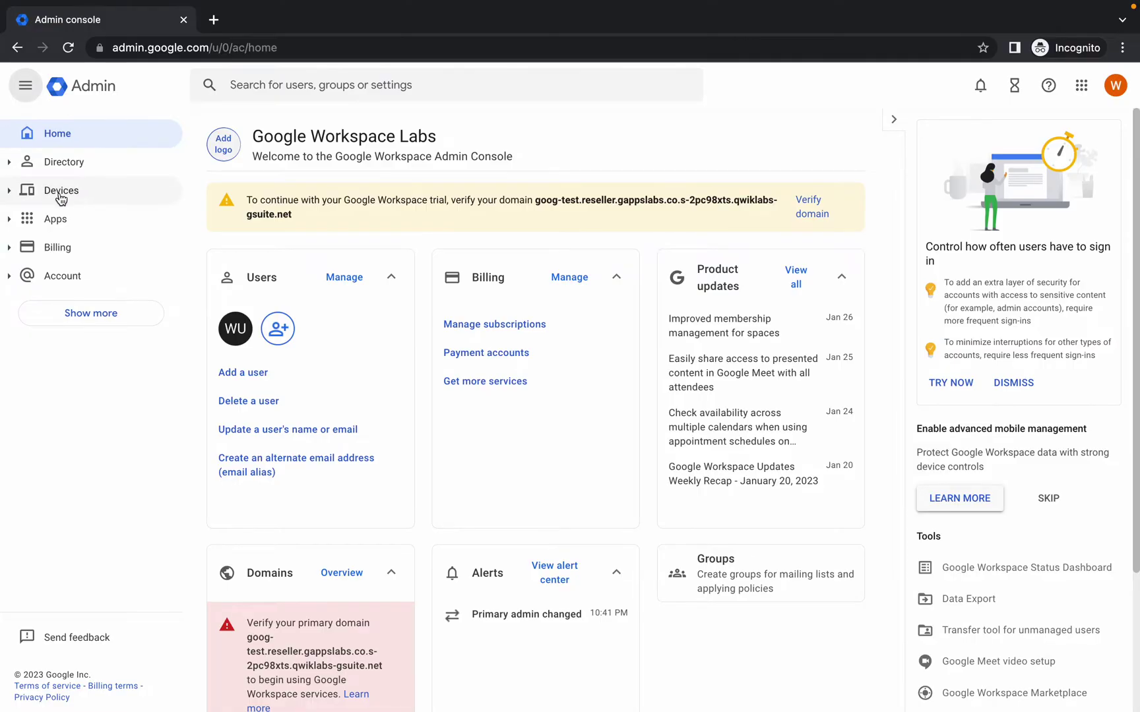
click(9, 165)
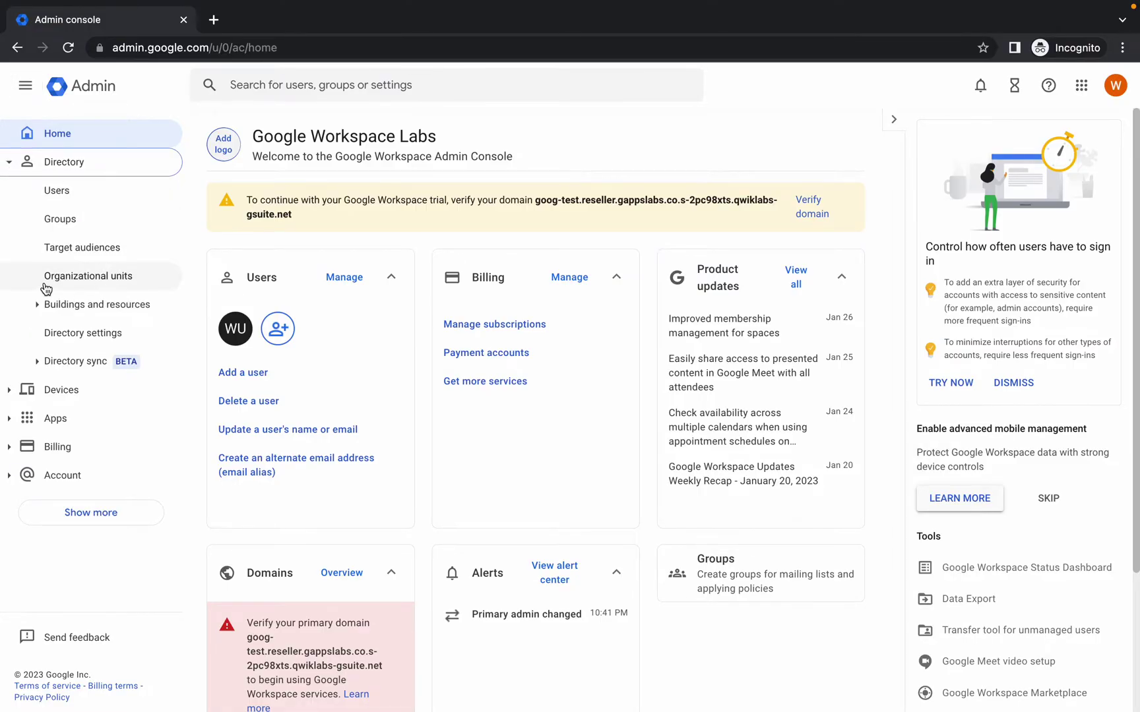
click(100, 282)
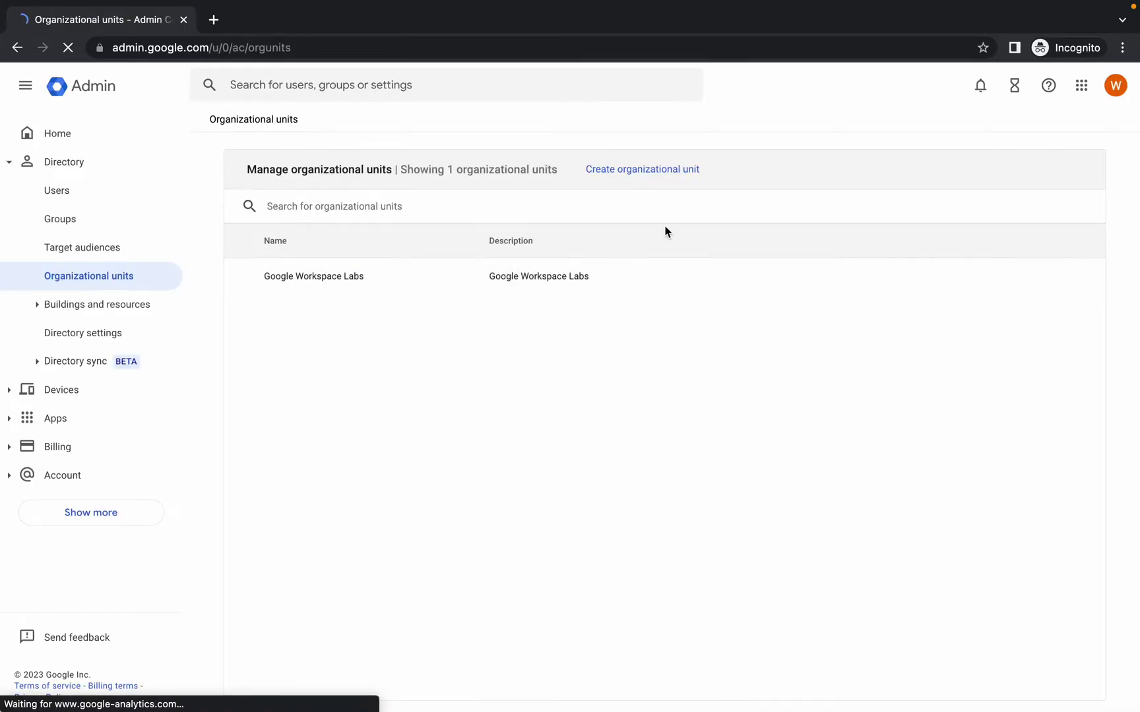
Step: Start a new organizational unit and jump to Task 1 in the lab instructions
click(627, 174)
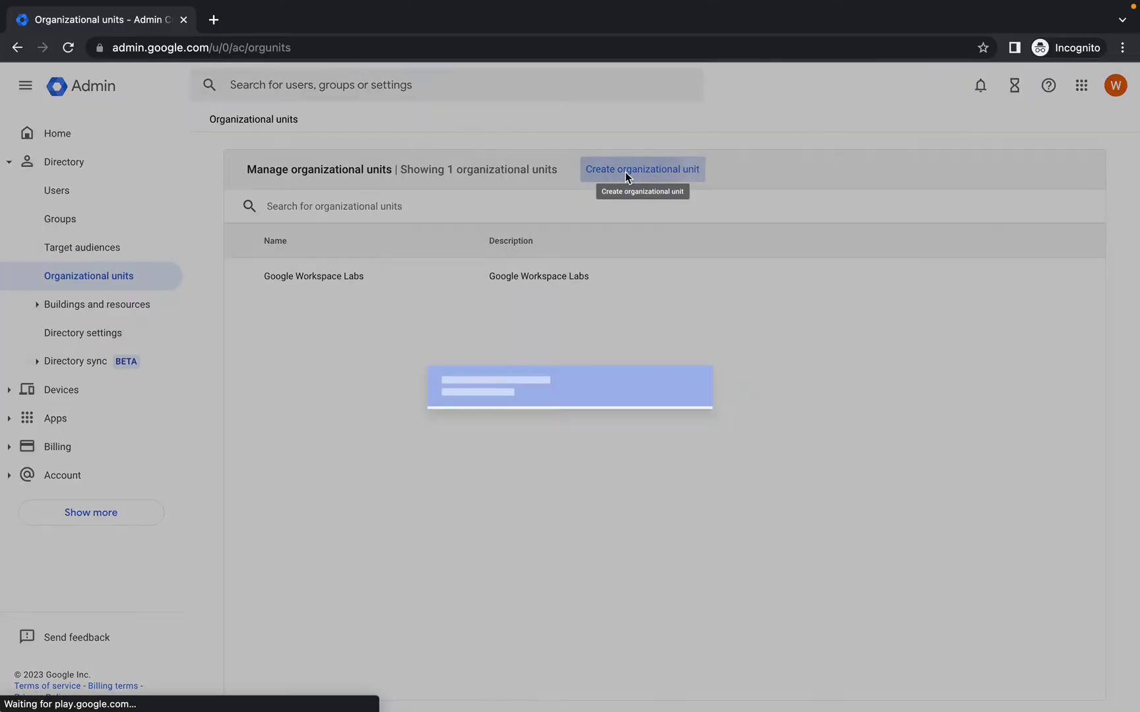
key(ctrl+Left)
scroll(561, 324, down, 8)
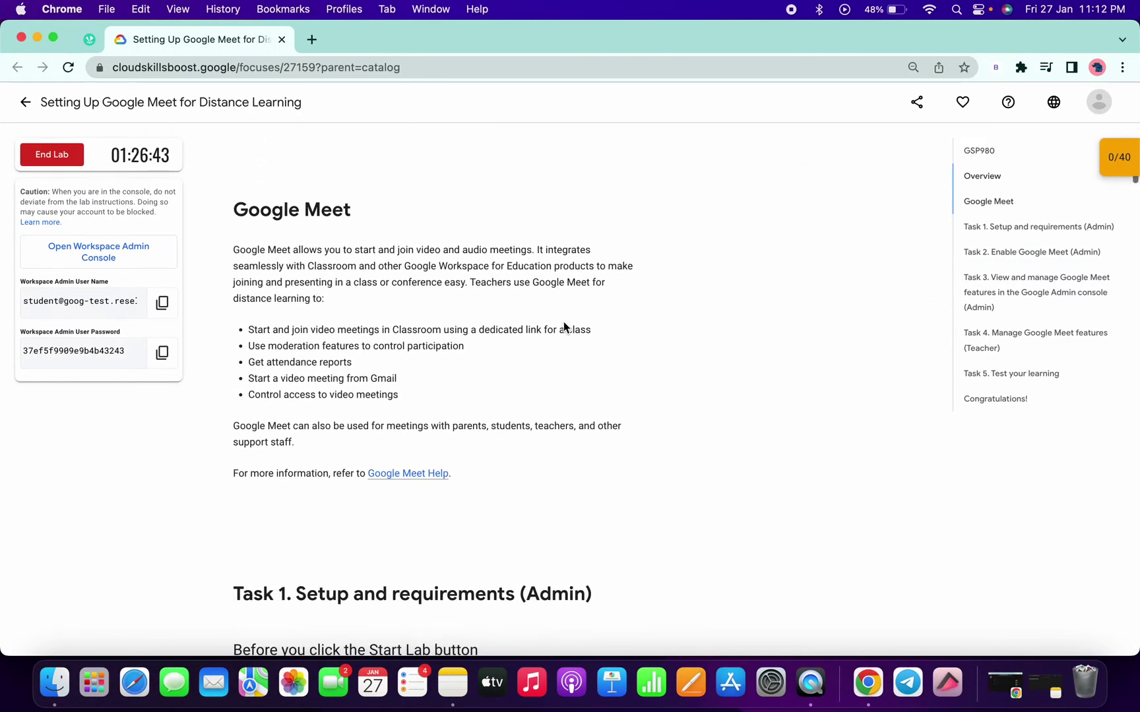
click(990, 224)
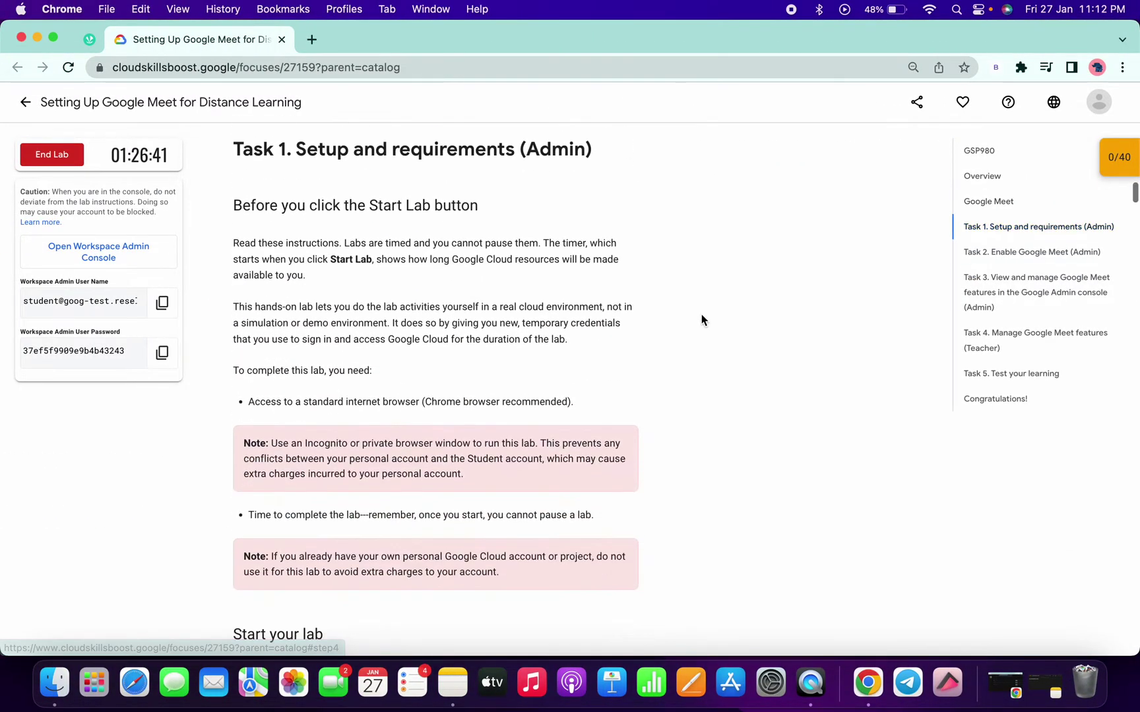
Step: Copy the unit name 'Teachers' from the Create teacher and student OUs step
scroll(700, 315, down, 8)
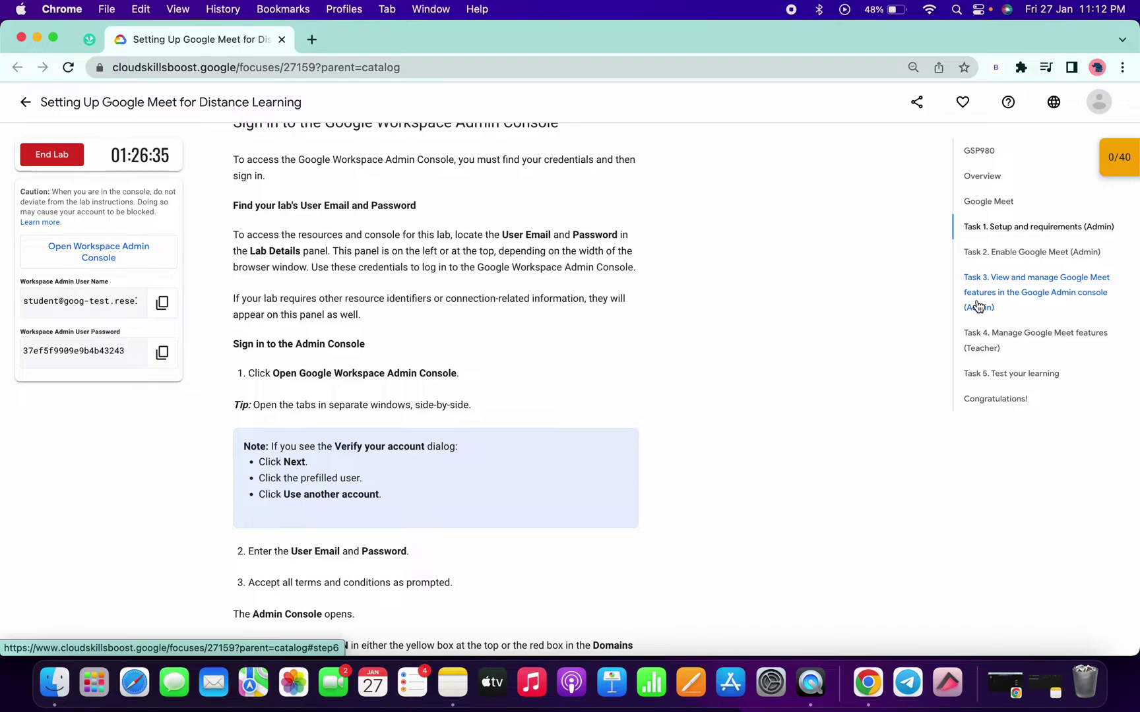
scroll(753, 333, down, 3)
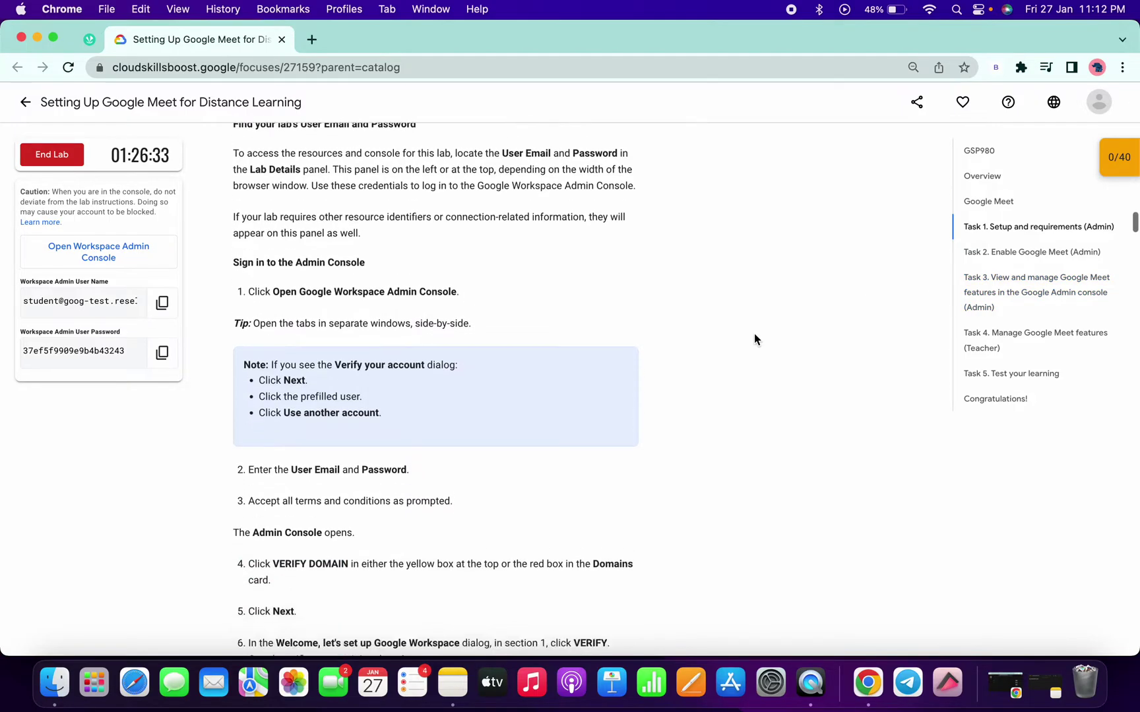
scroll(754, 334, down, 2)
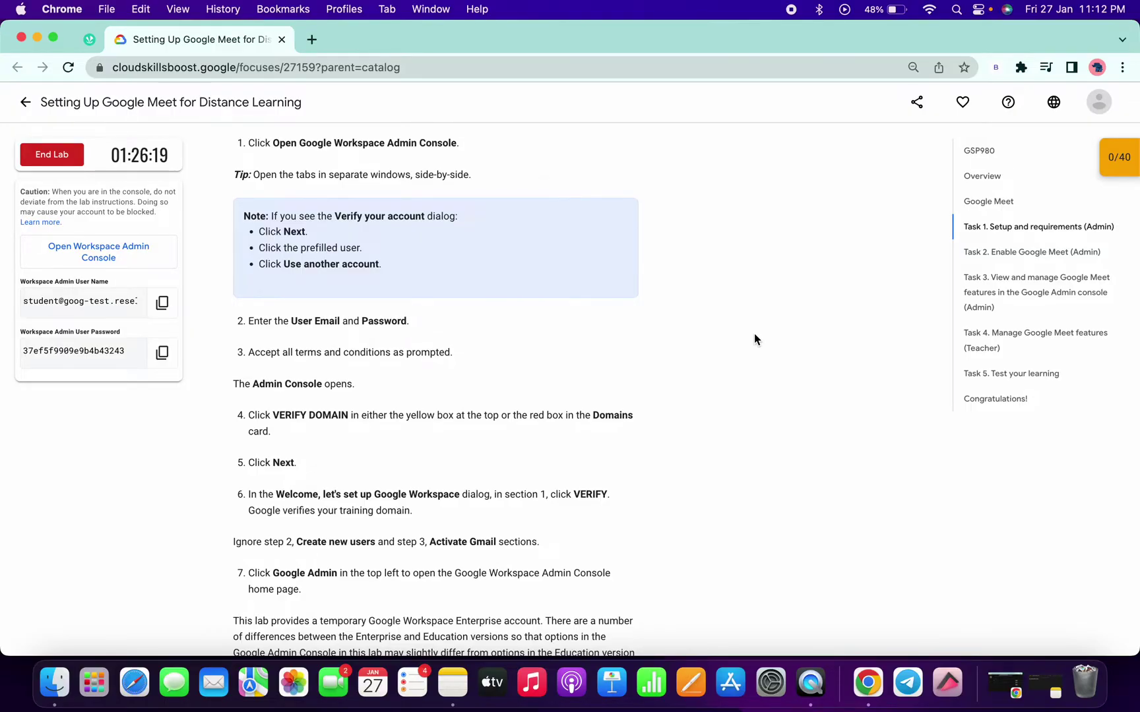
scroll(754, 335, down, 8)
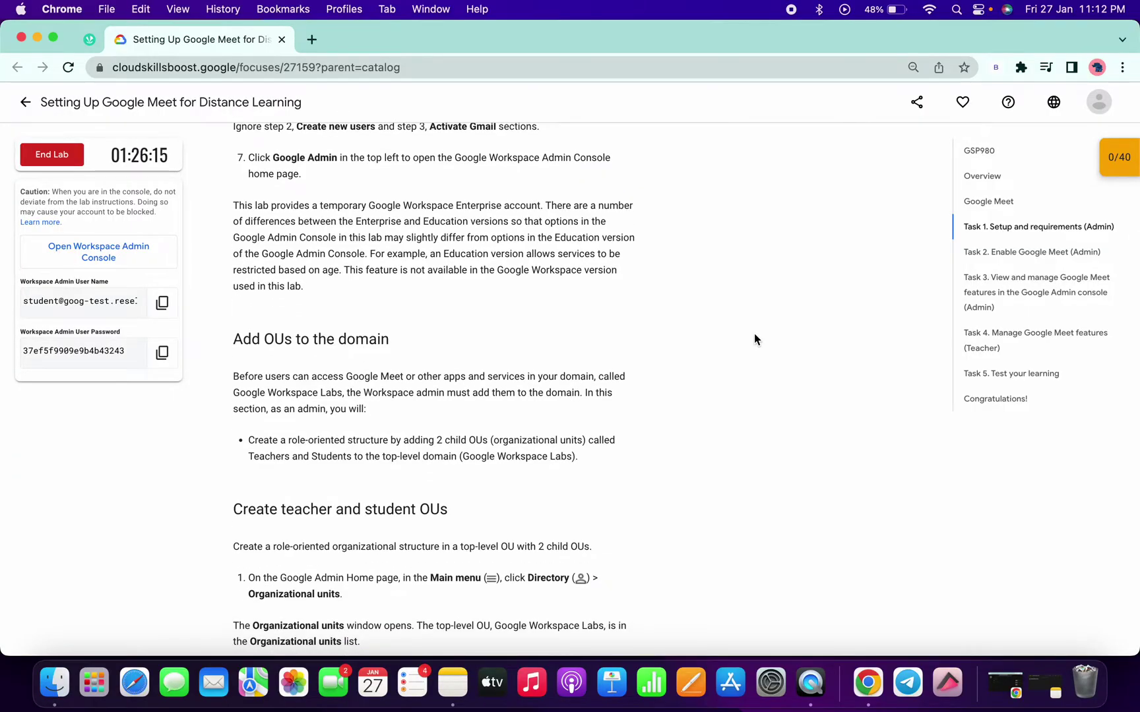
scroll(753, 334, down, 6)
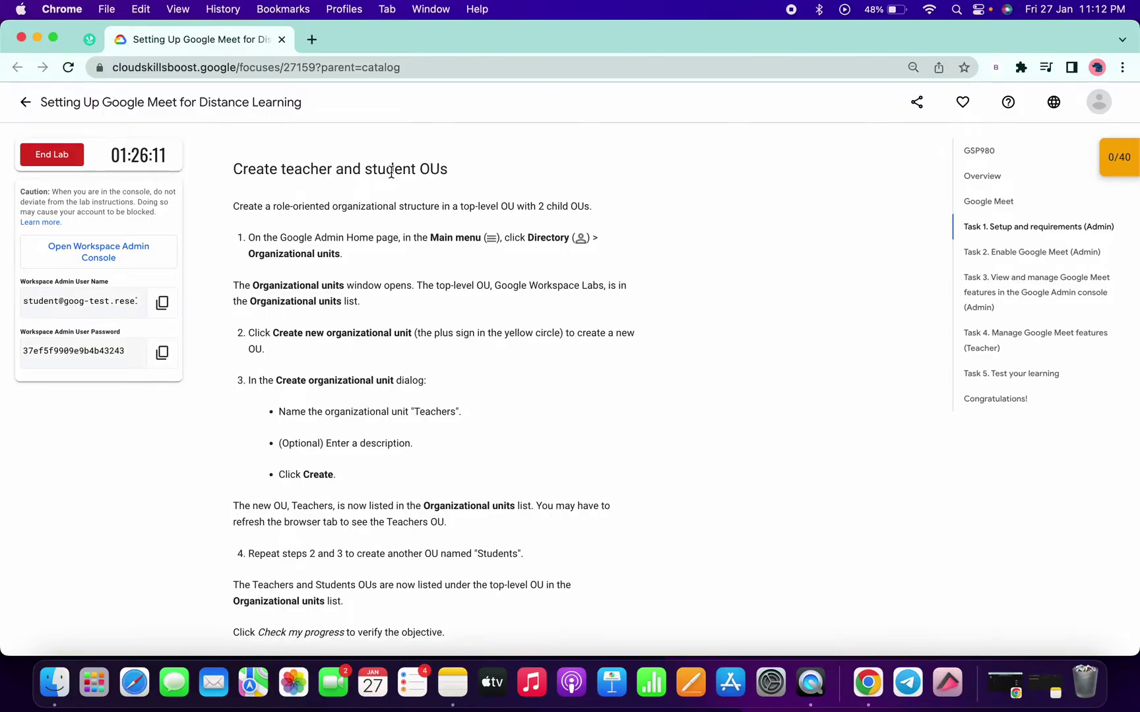
double_click(430, 413)
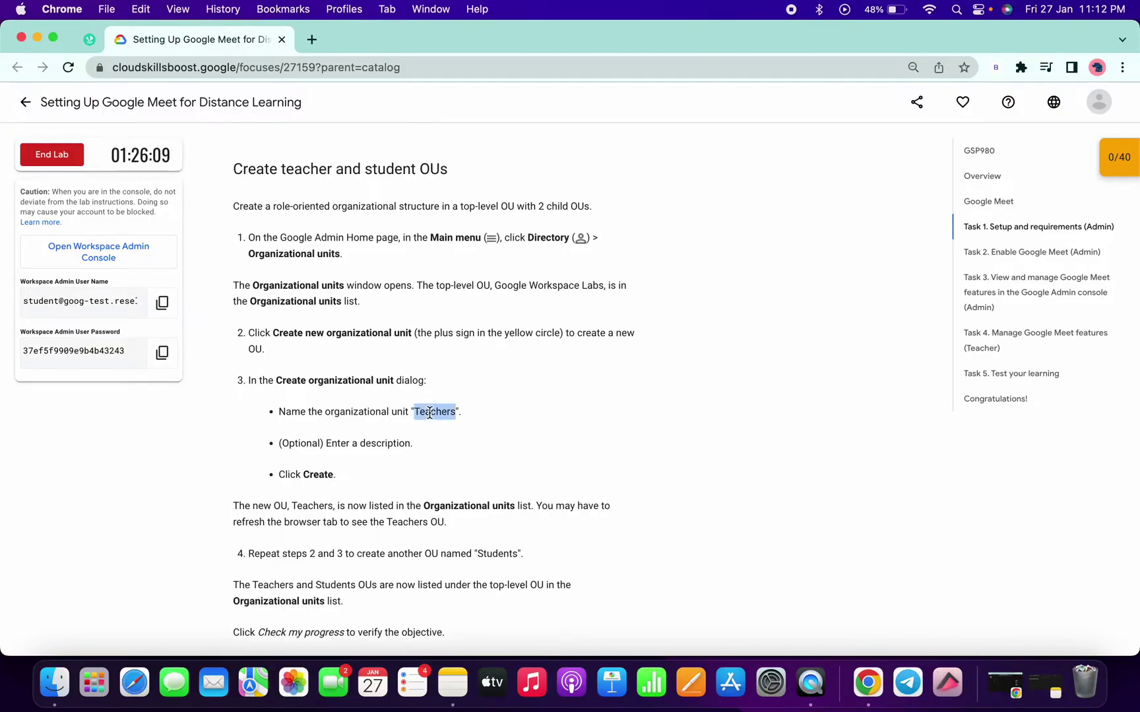
key(super+c)
key(ctrl+Right)
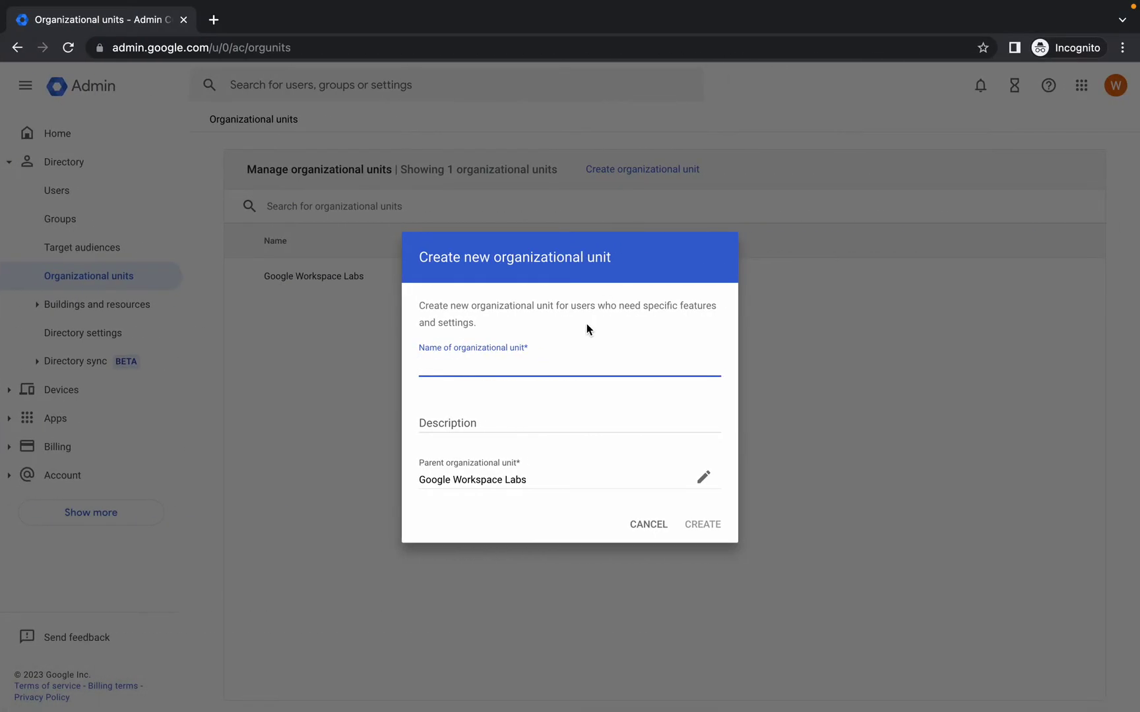
Step: Create the Teachers organizational unit with description 'sub'
key(super+v)
click(525, 423)
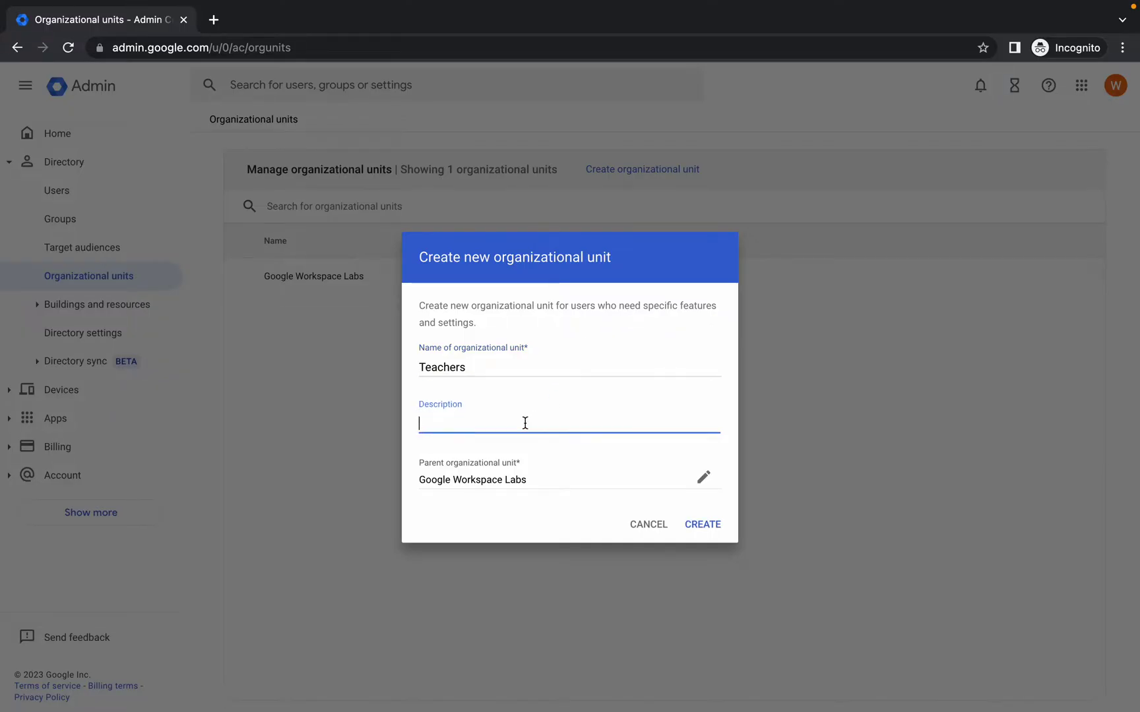
text(subscirbe)
click(699, 524)
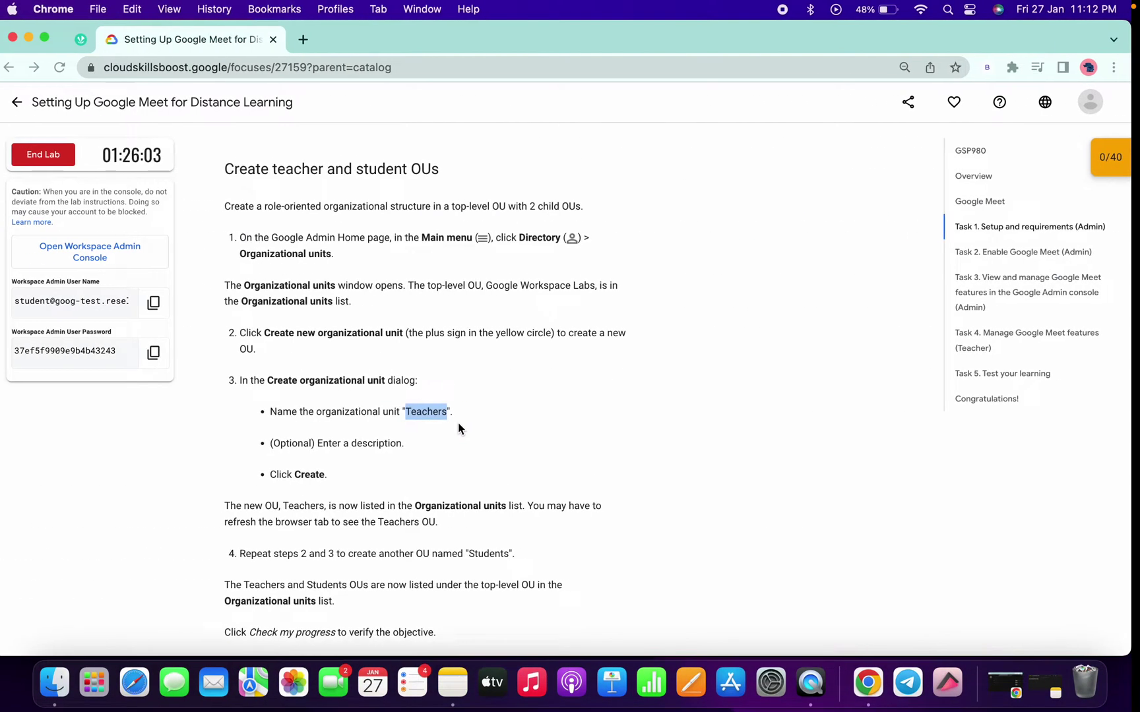
Step: Create the Students organizational unit with description 'Please like share & subscirbe'
scroll(458, 422, down, 3)
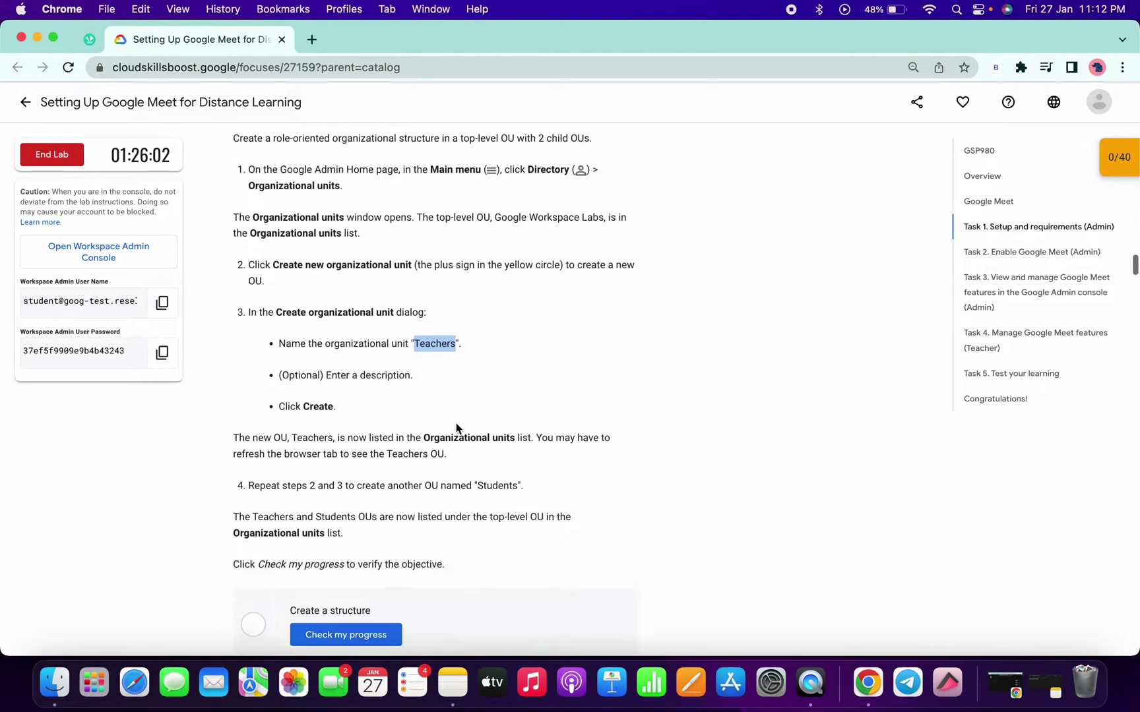
click(495, 442)
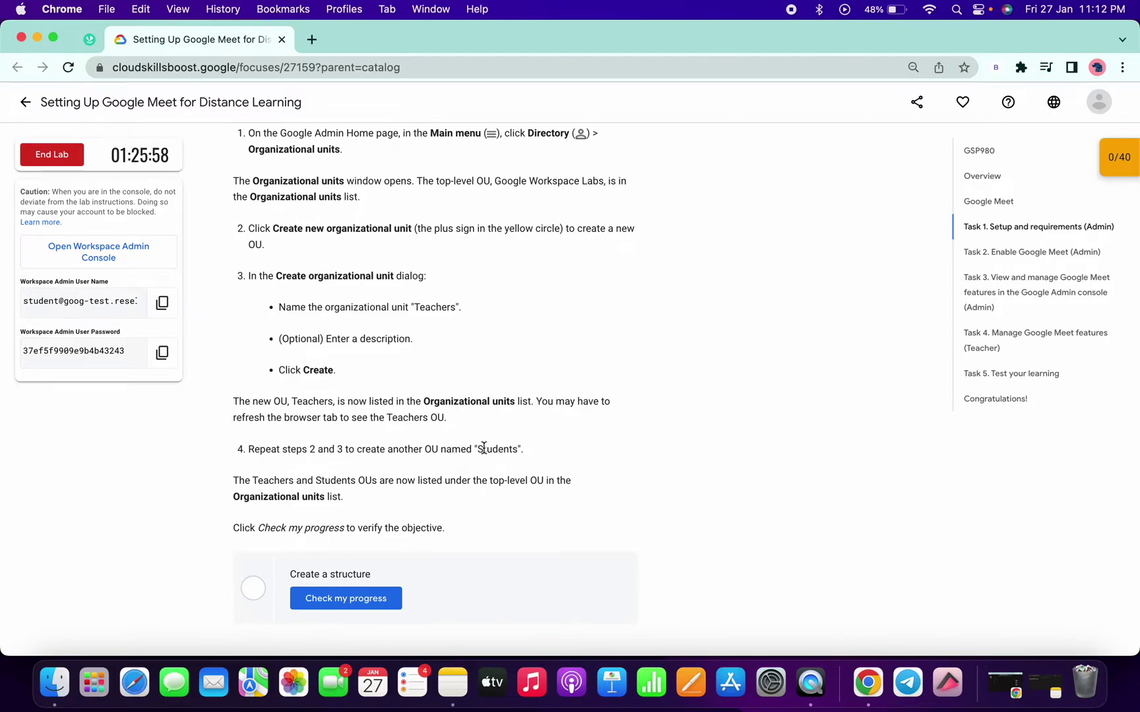
drag(479, 449, 517, 450)
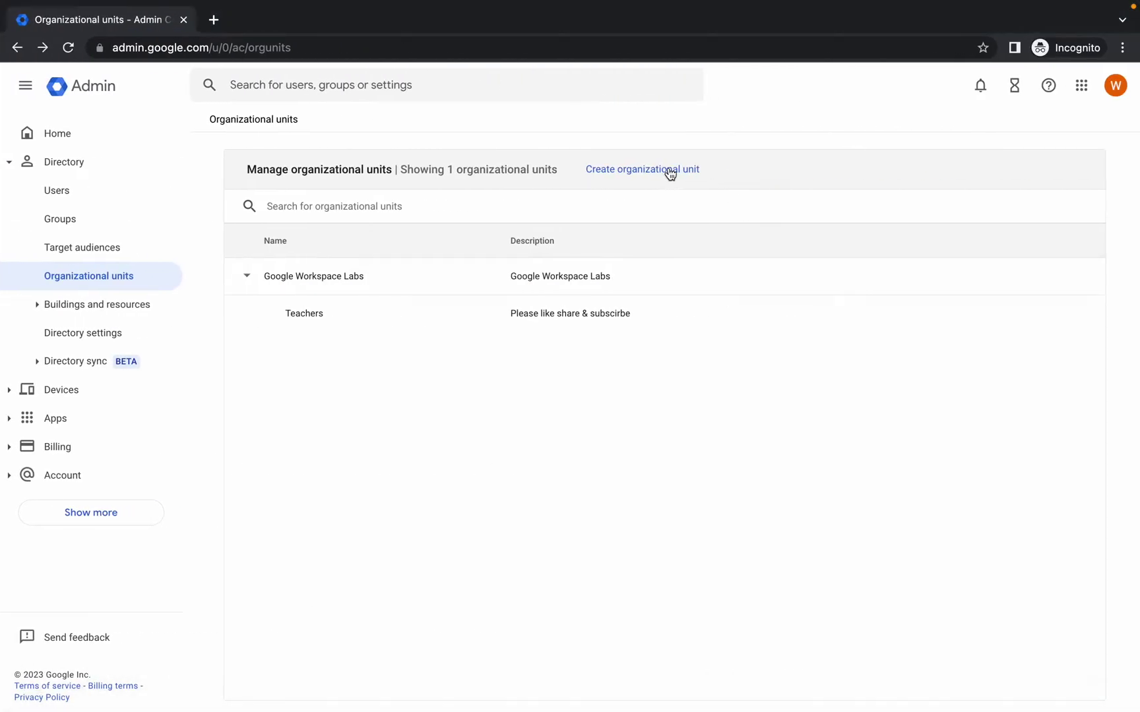
click(658, 172)
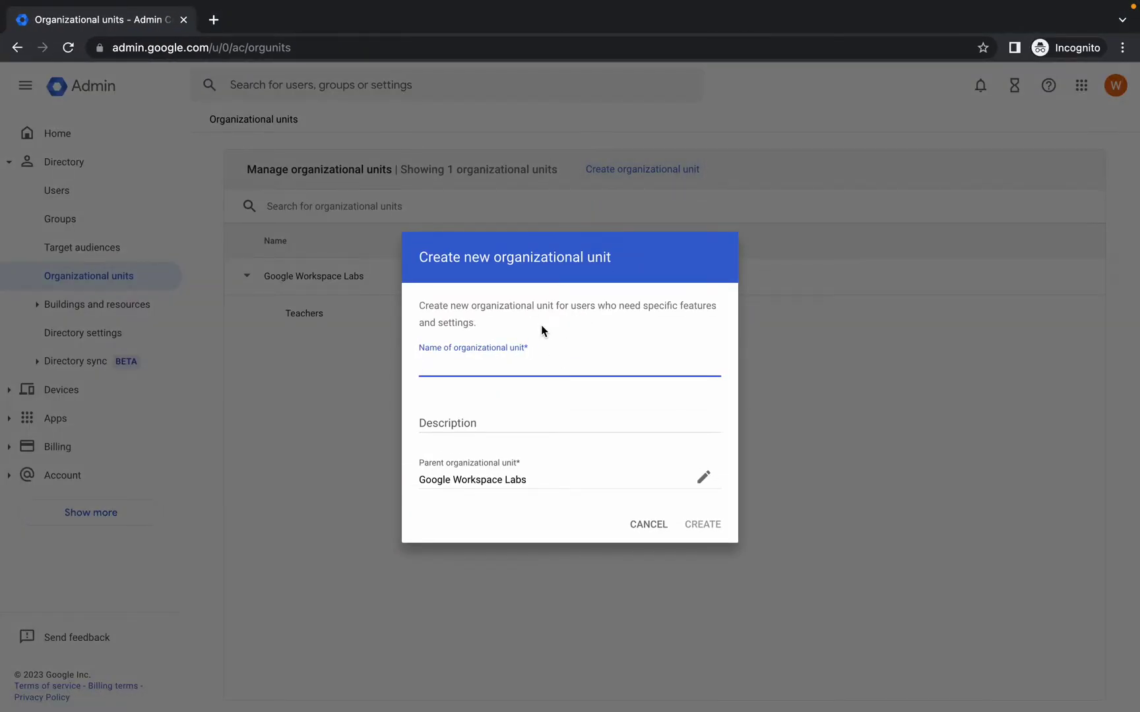
key(super+v)
click(520, 425)
text(Please like share & subscirbe)
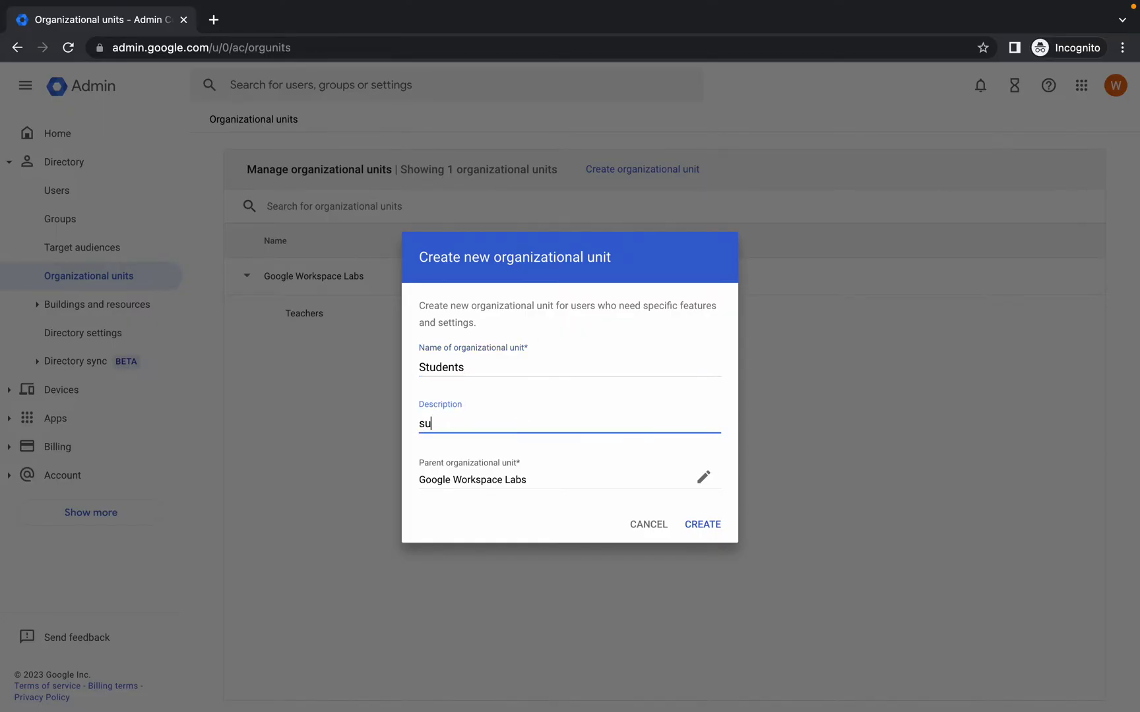
click(703, 525)
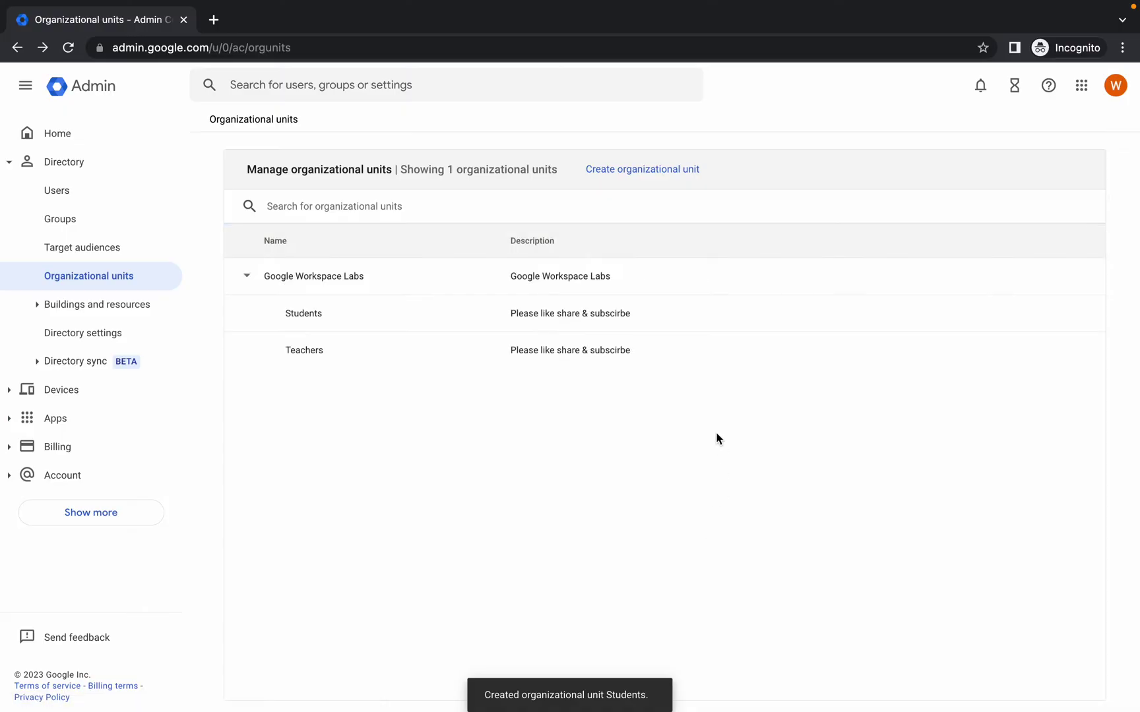
click(48, 190)
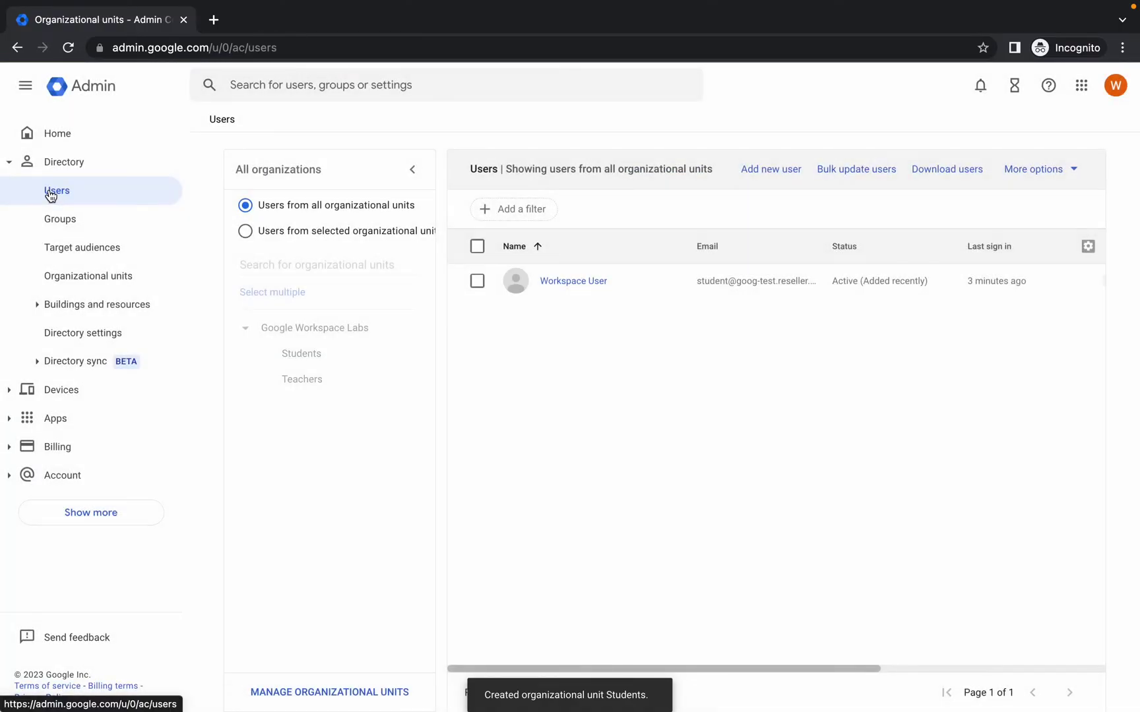
Step: Add a new student user assigned to the Students organizational unit
click(768, 170)
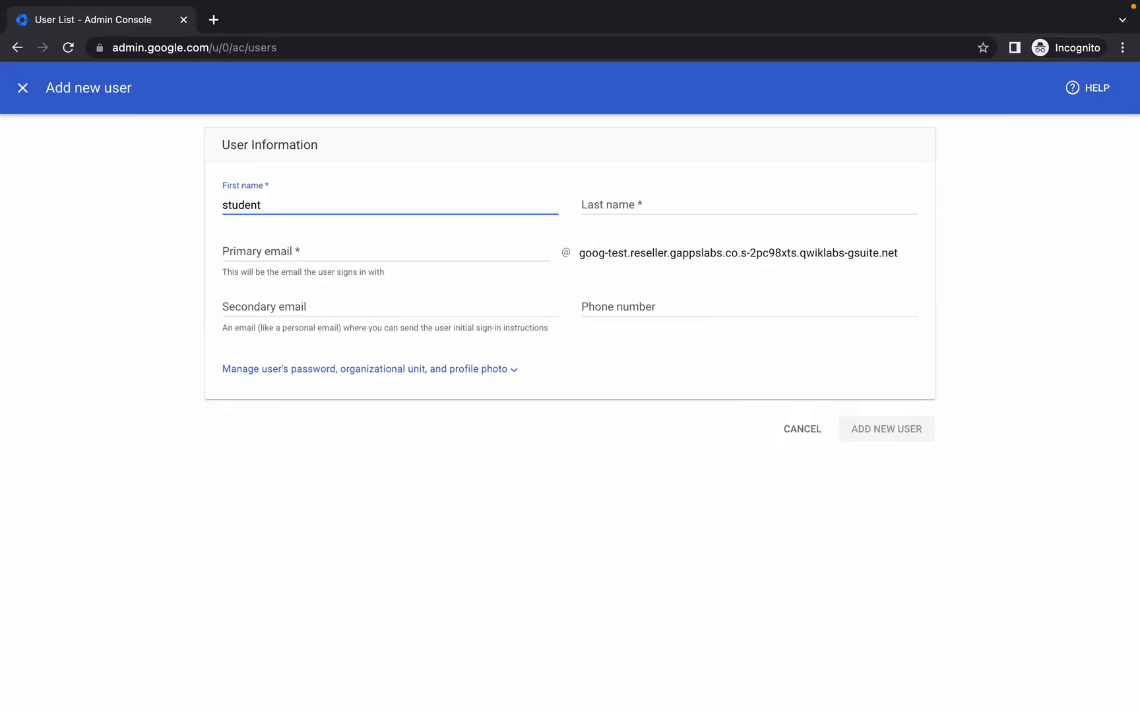
click(659, 205)
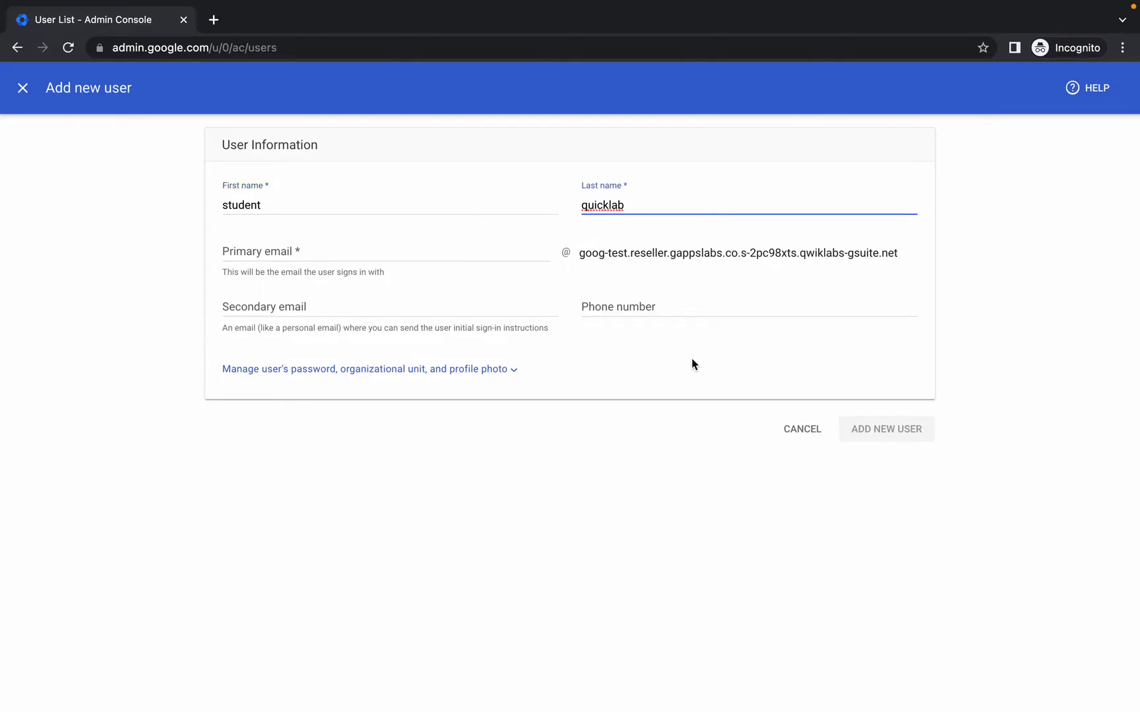
click(416, 374)
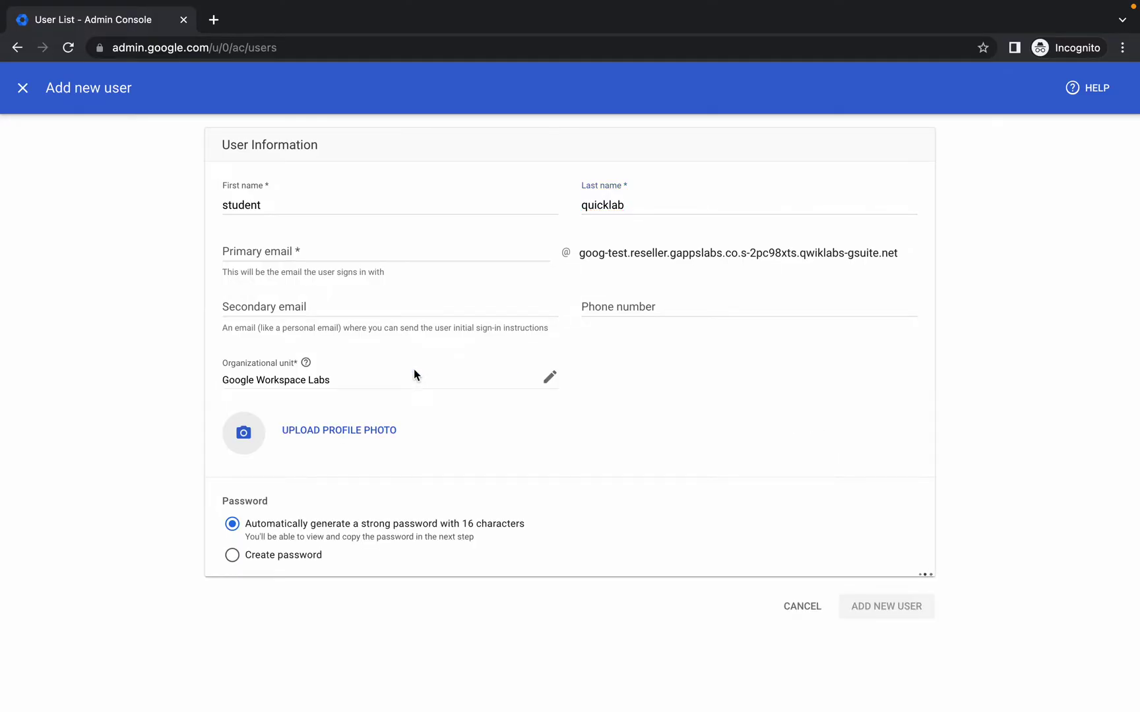
click(550, 379)
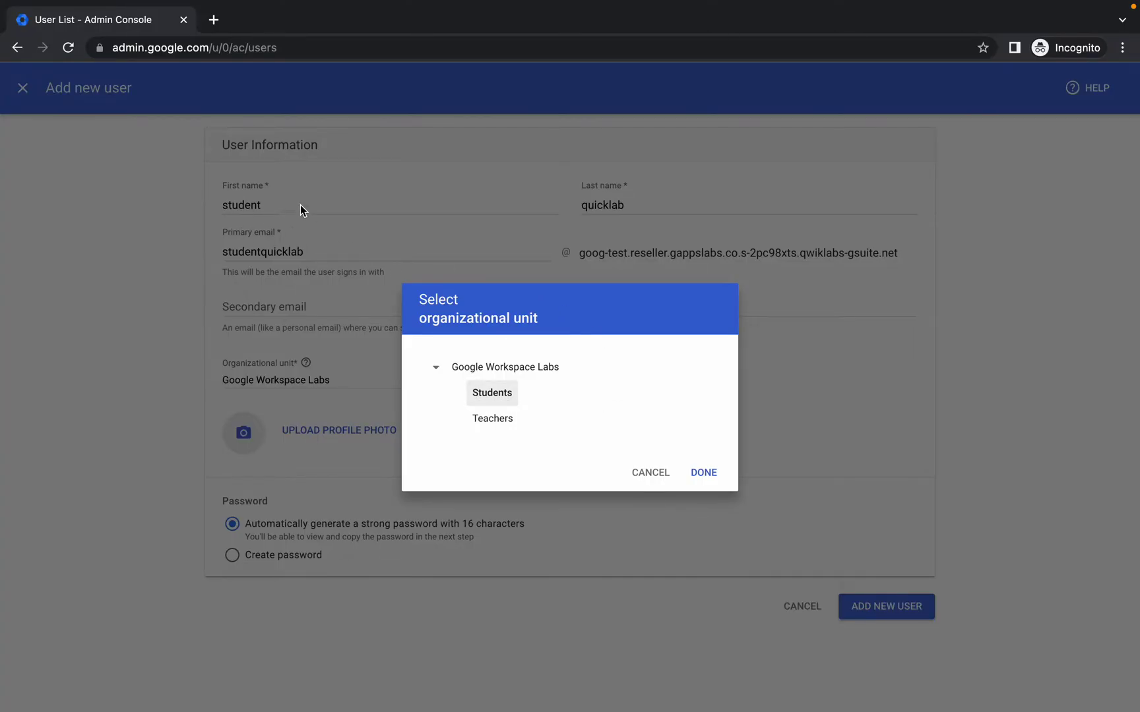
click(709, 469)
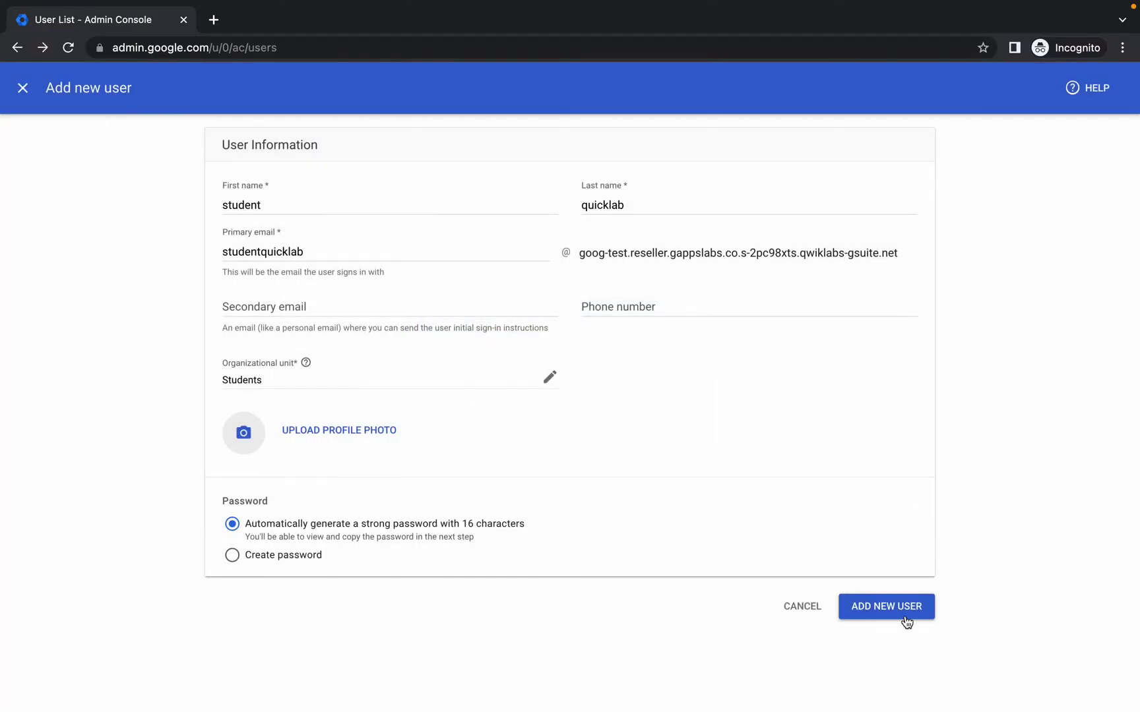
click(883, 612)
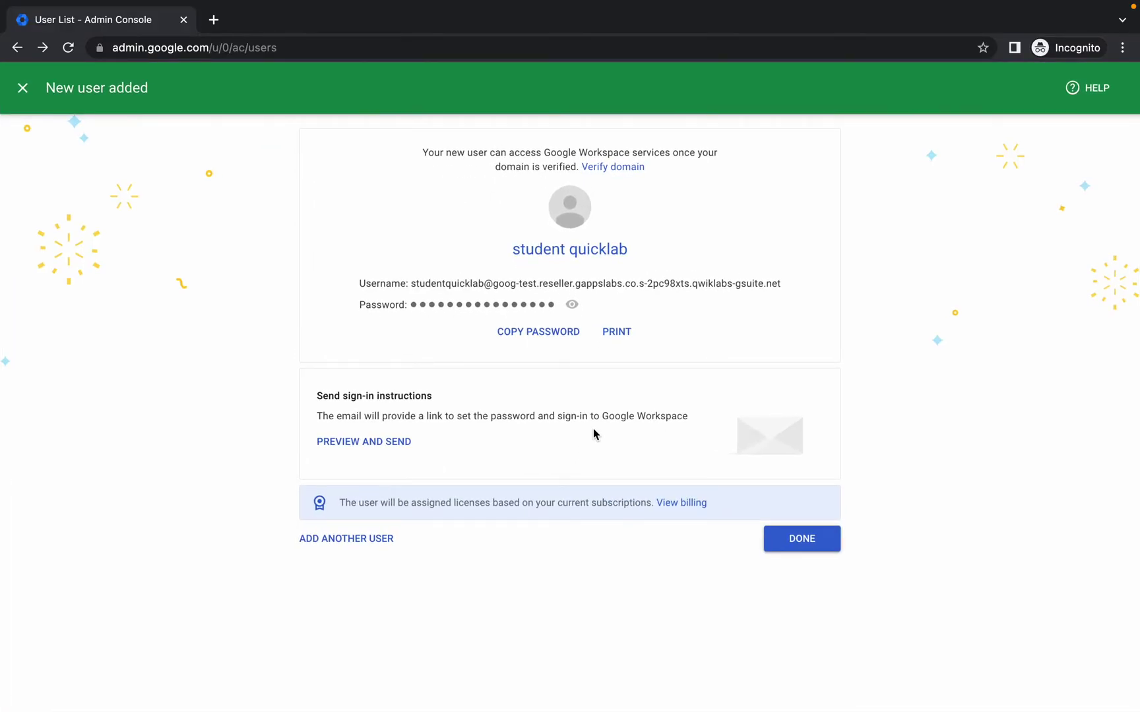
click(796, 538)
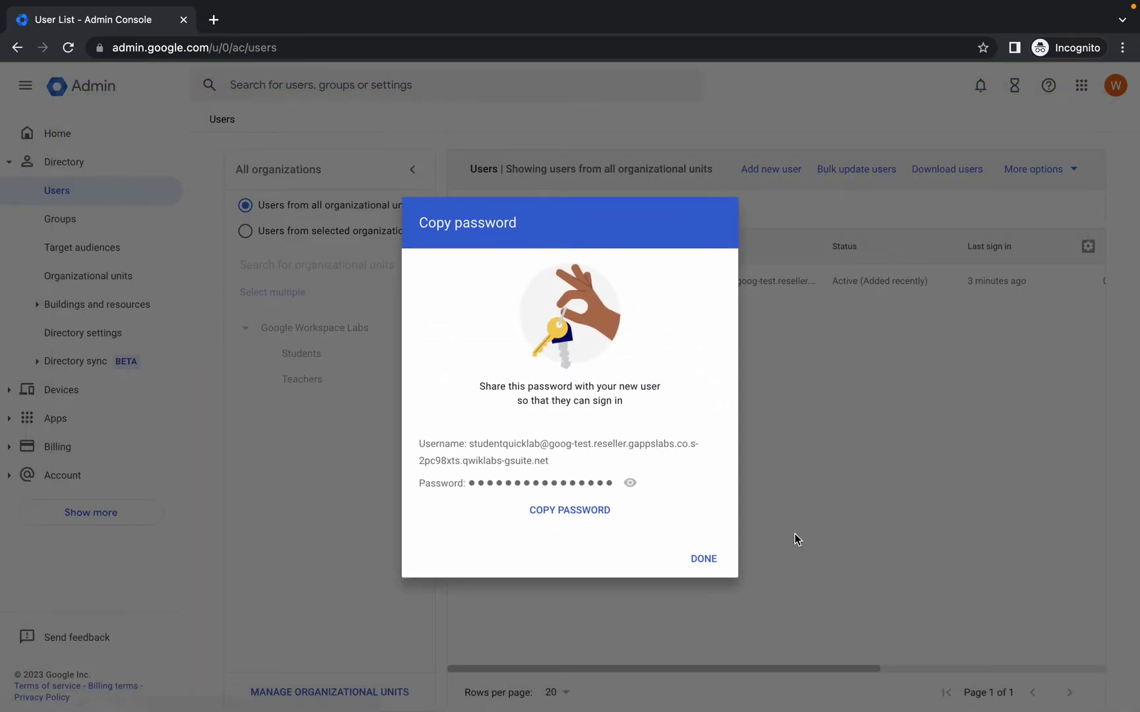
Step: Close the password dialog and open the rapidtables online notepad in a new tab
click(710, 555)
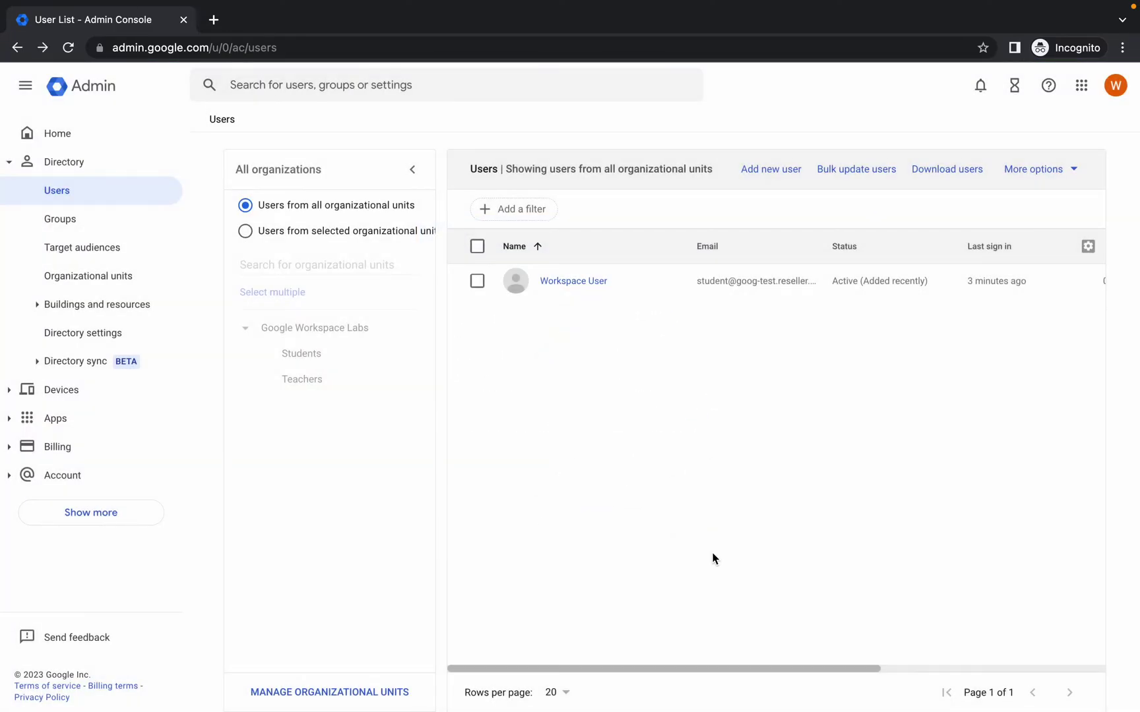
key(ctrl+t)
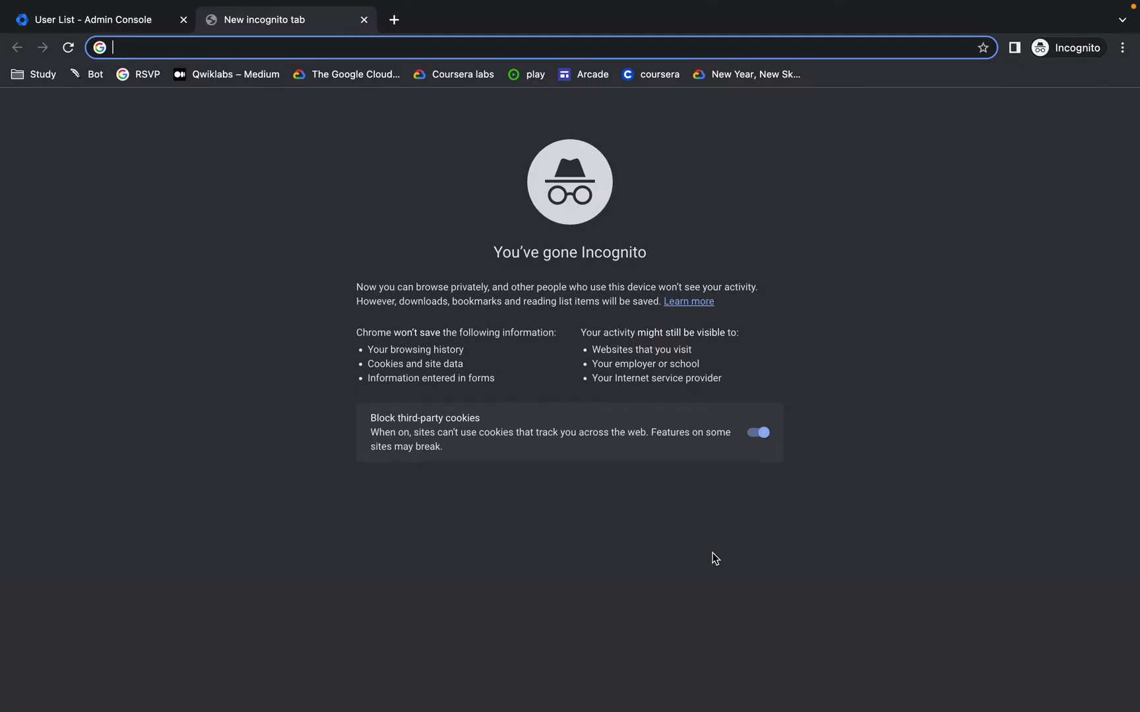
text(online)
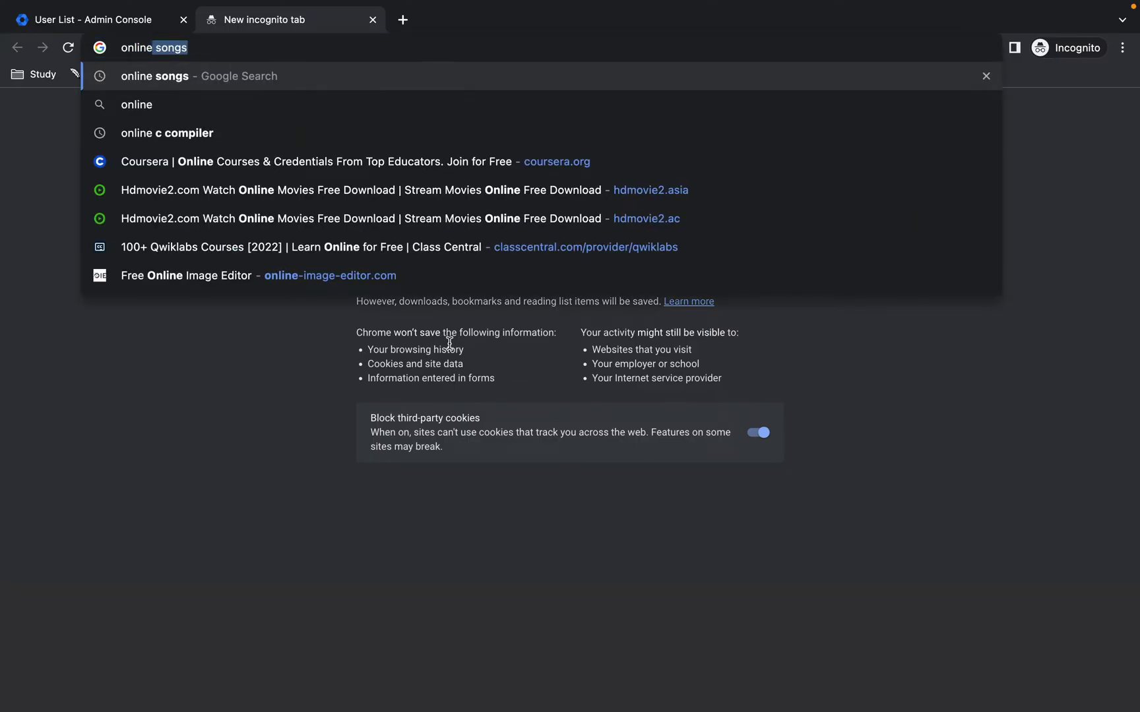
text( no)
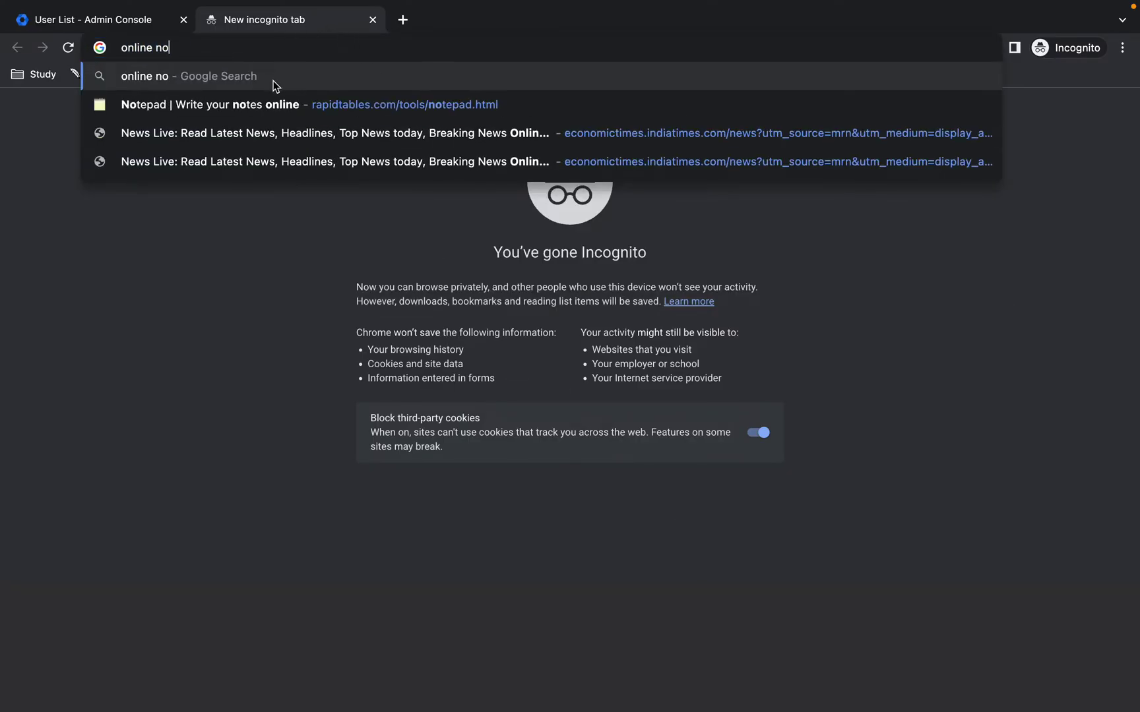
click(265, 102)
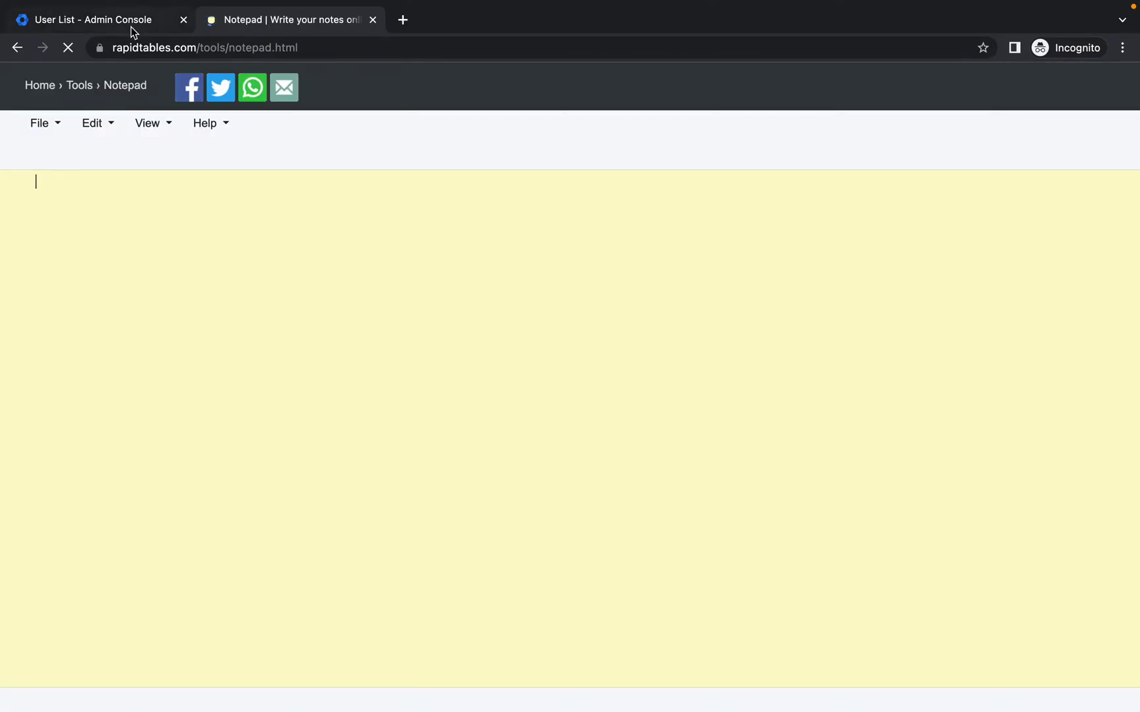
click(131, 26)
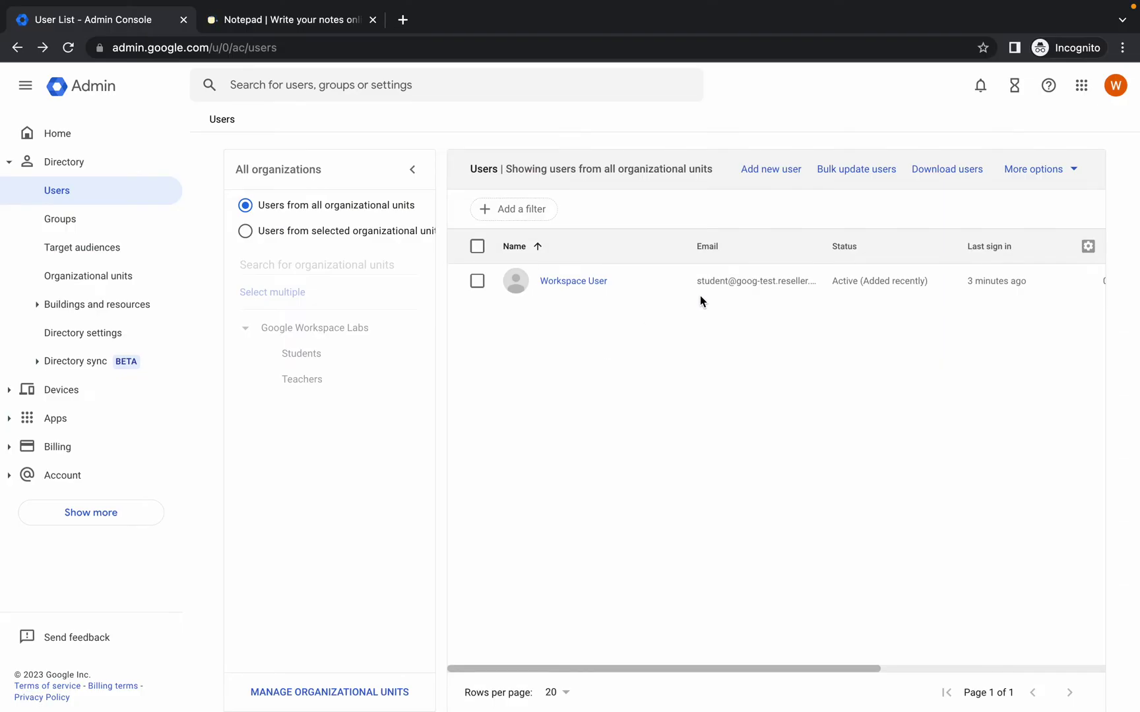
Step: Add a teacher user with first and last name, placed in the Teachers organizational unit
click(749, 171)
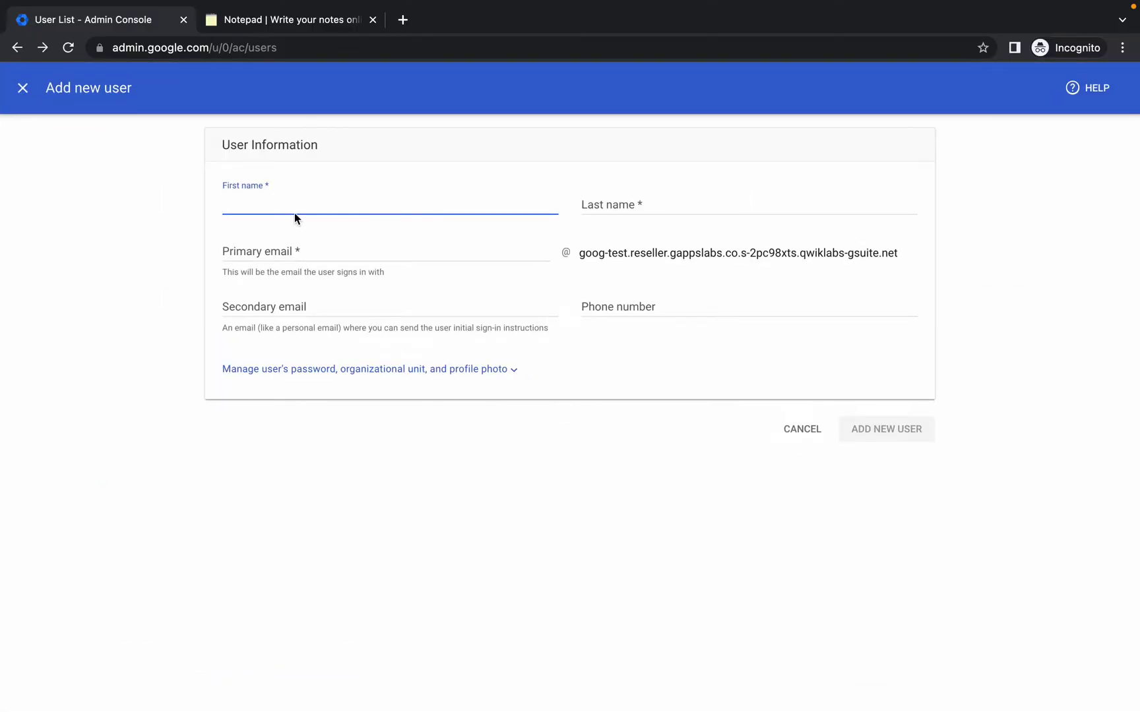
text(tra)
text(cher)
key(Tab)
text(qui)
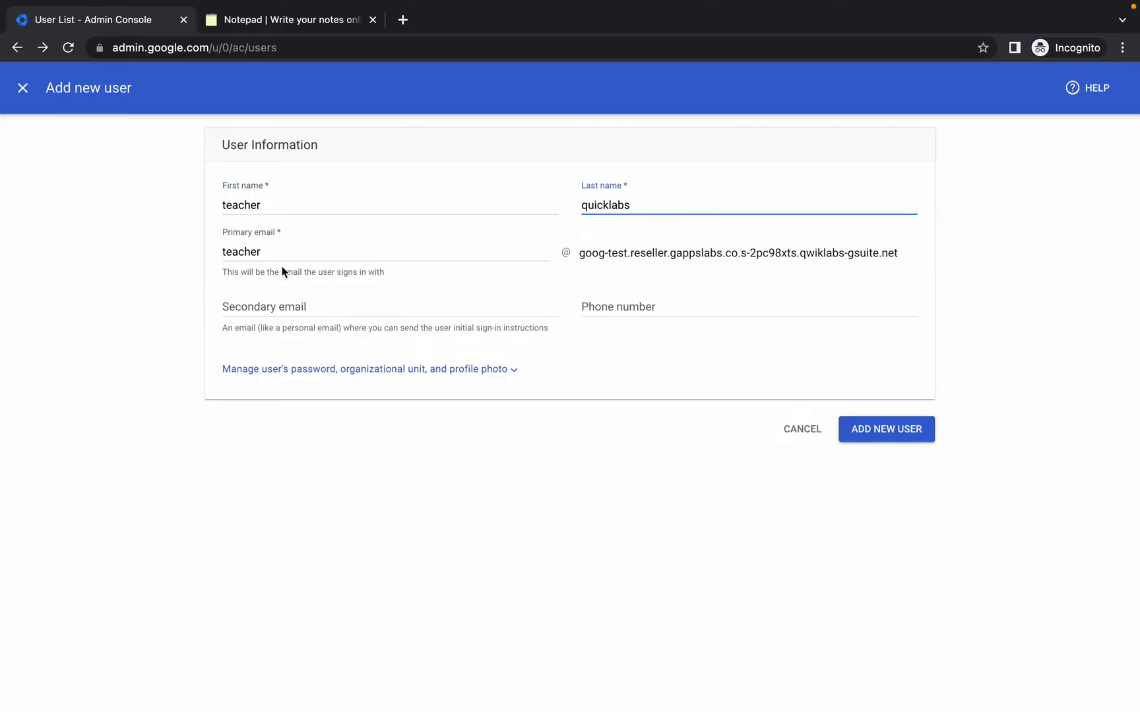
click(247, 371)
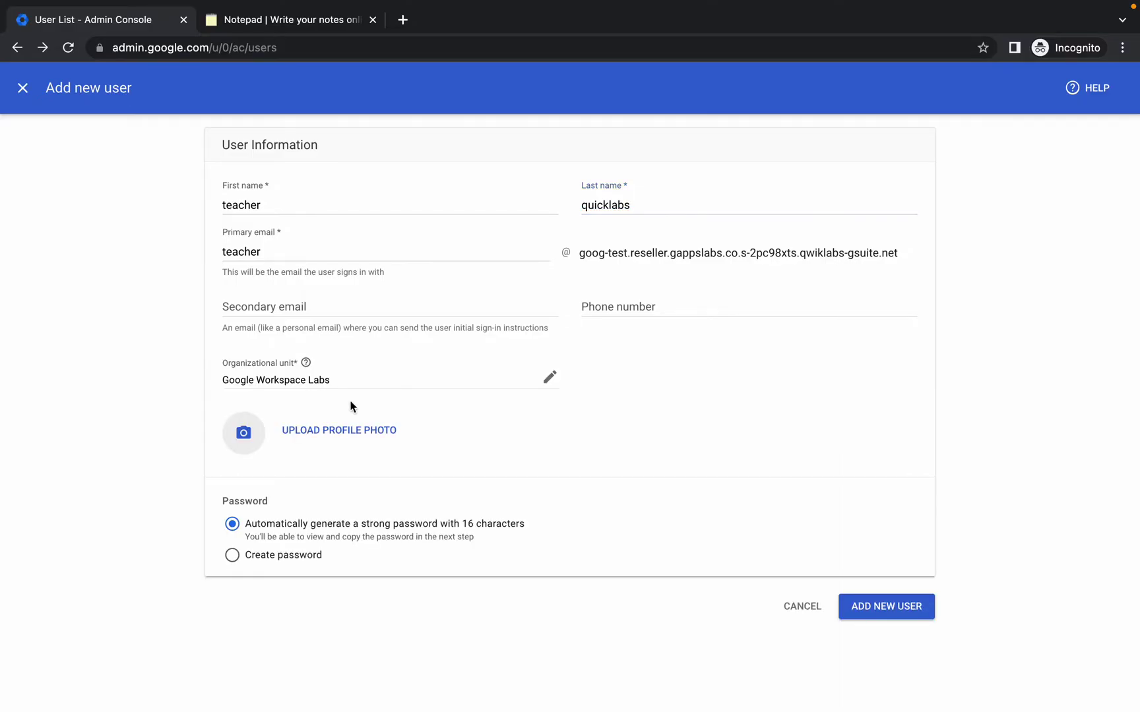
click(548, 378)
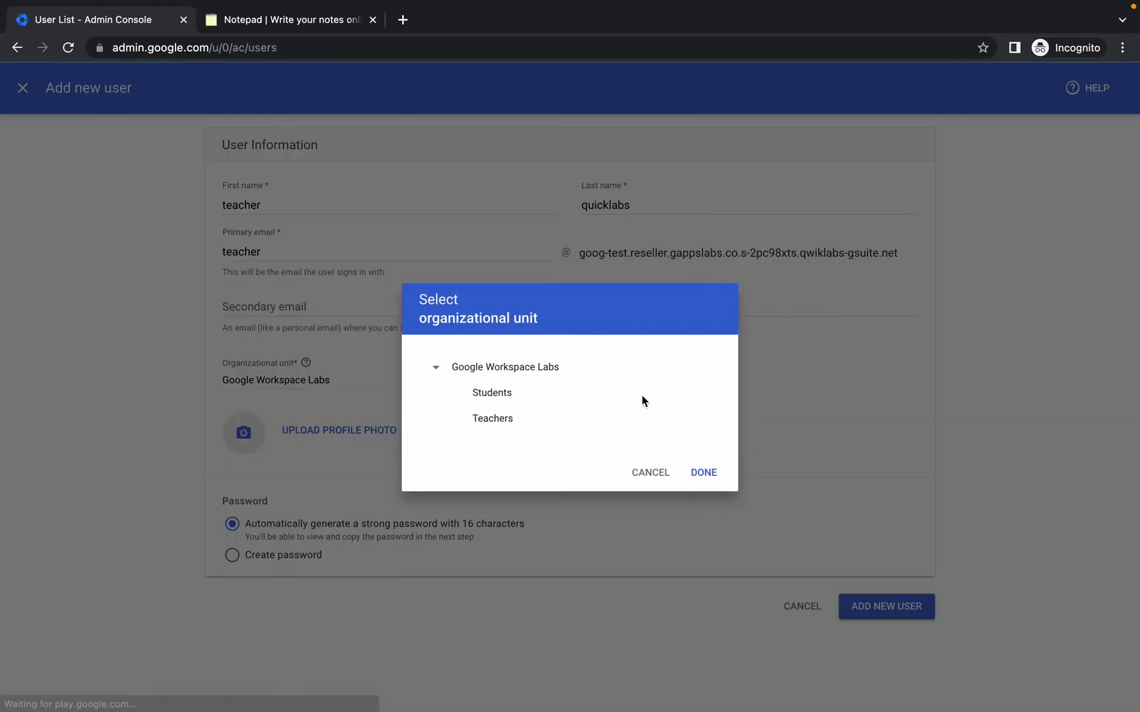
click(510, 427)
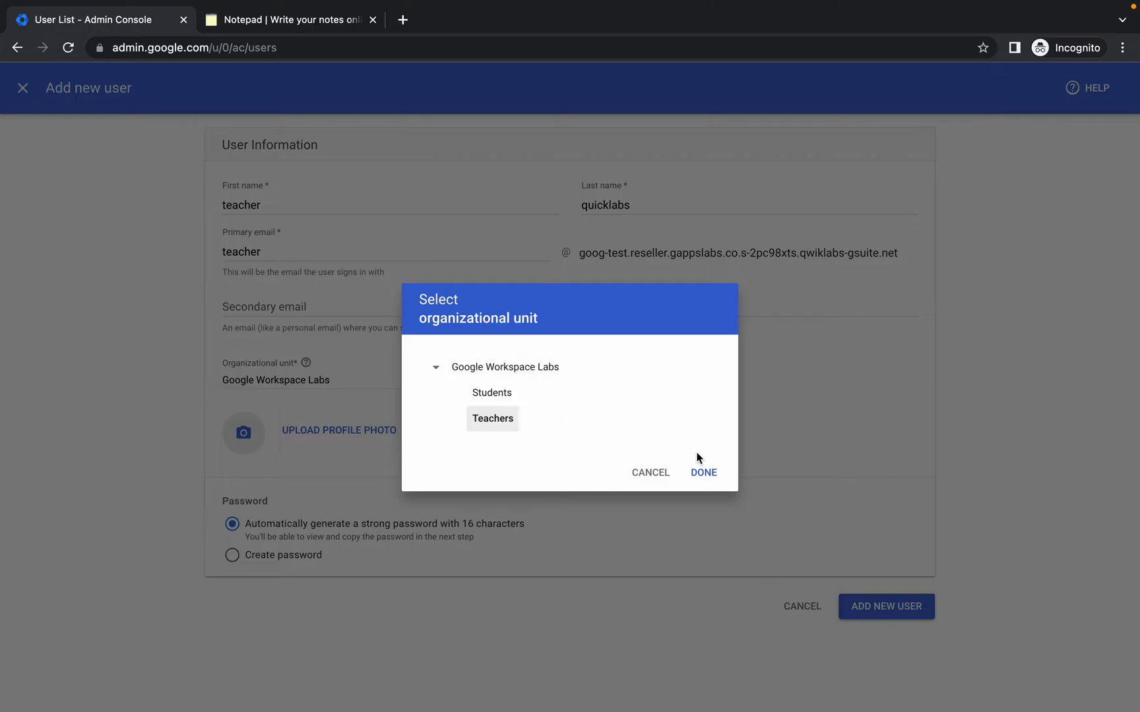
click(703, 474)
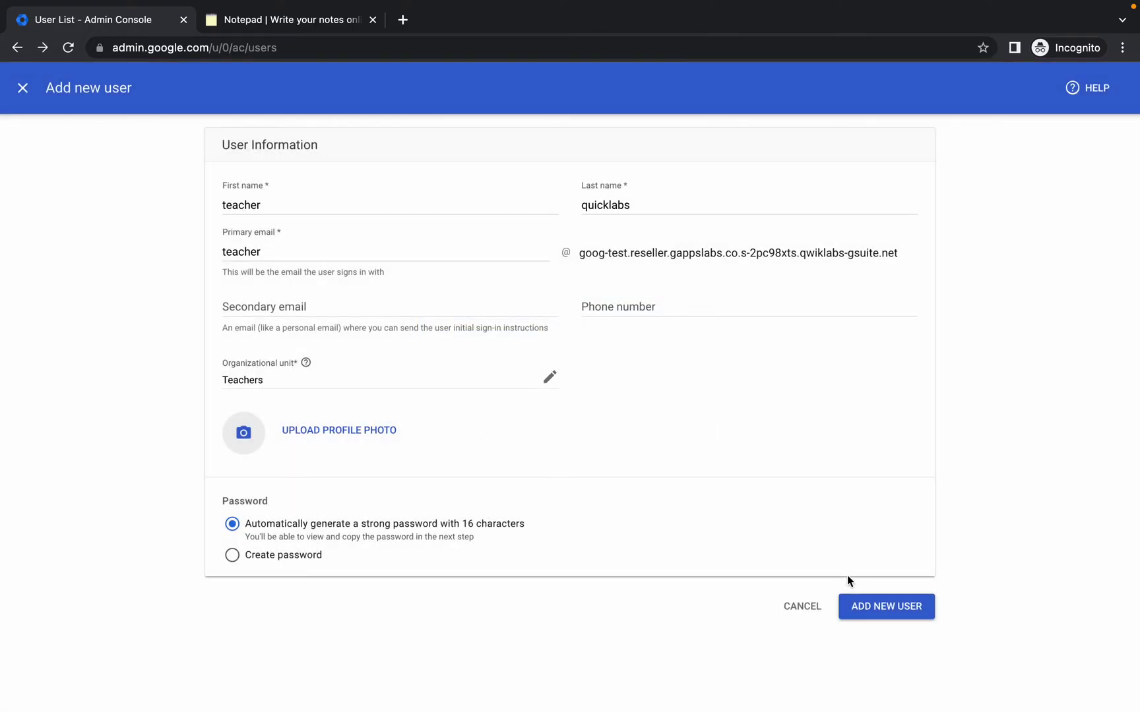
click(897, 616)
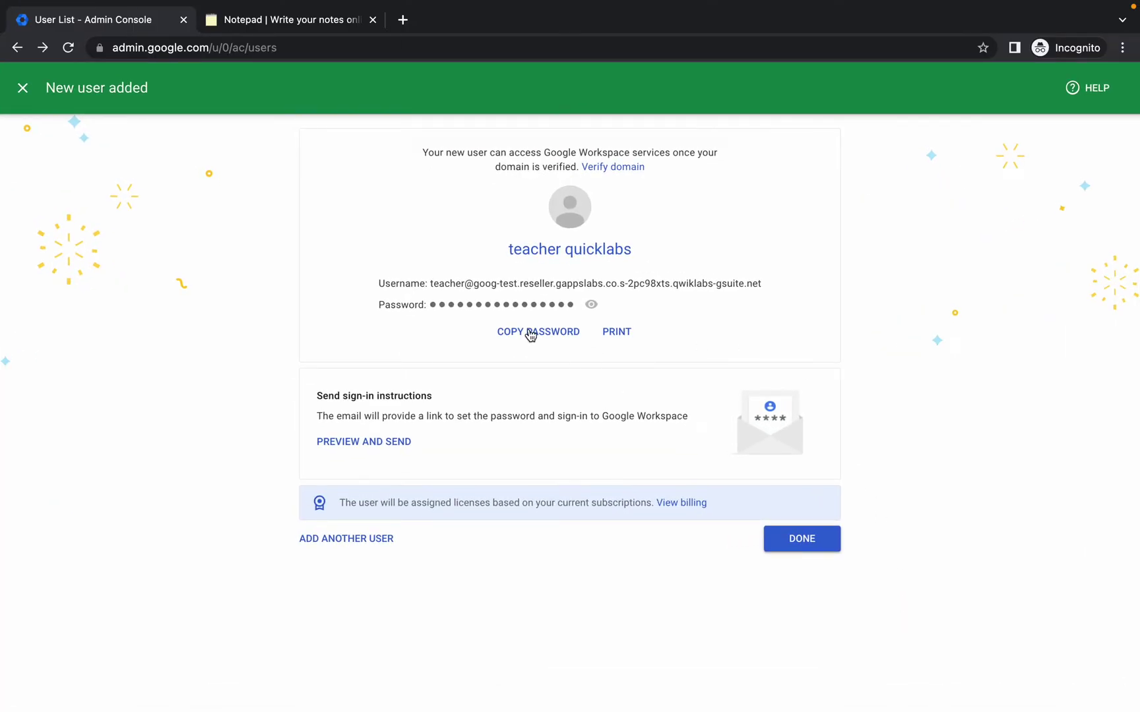
Step: Save the teacher's generated password in the online notepad and close the confirmation page
click(531, 333)
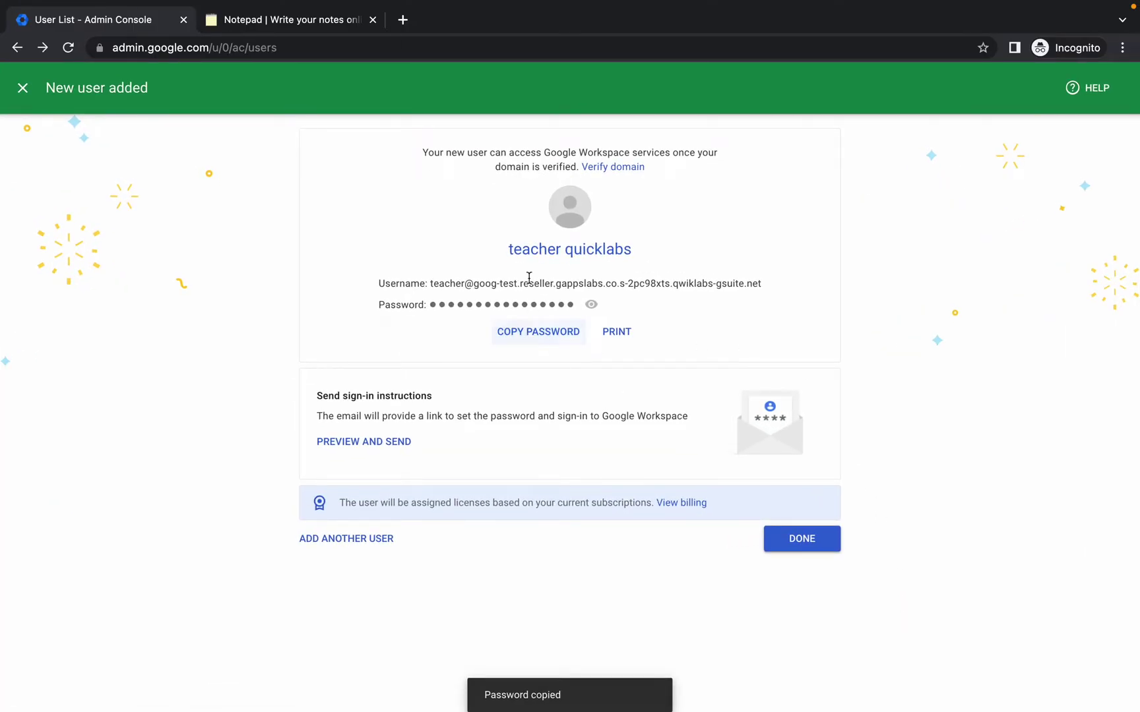
click(256, 14)
key(super+v)
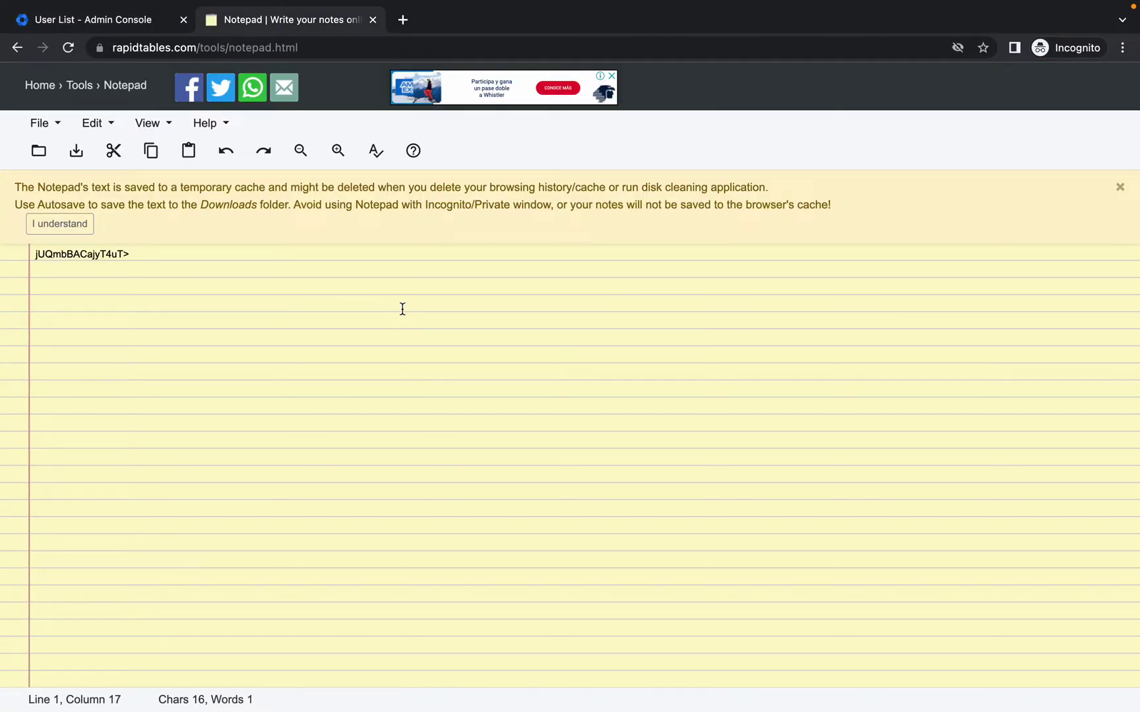
click(126, 22)
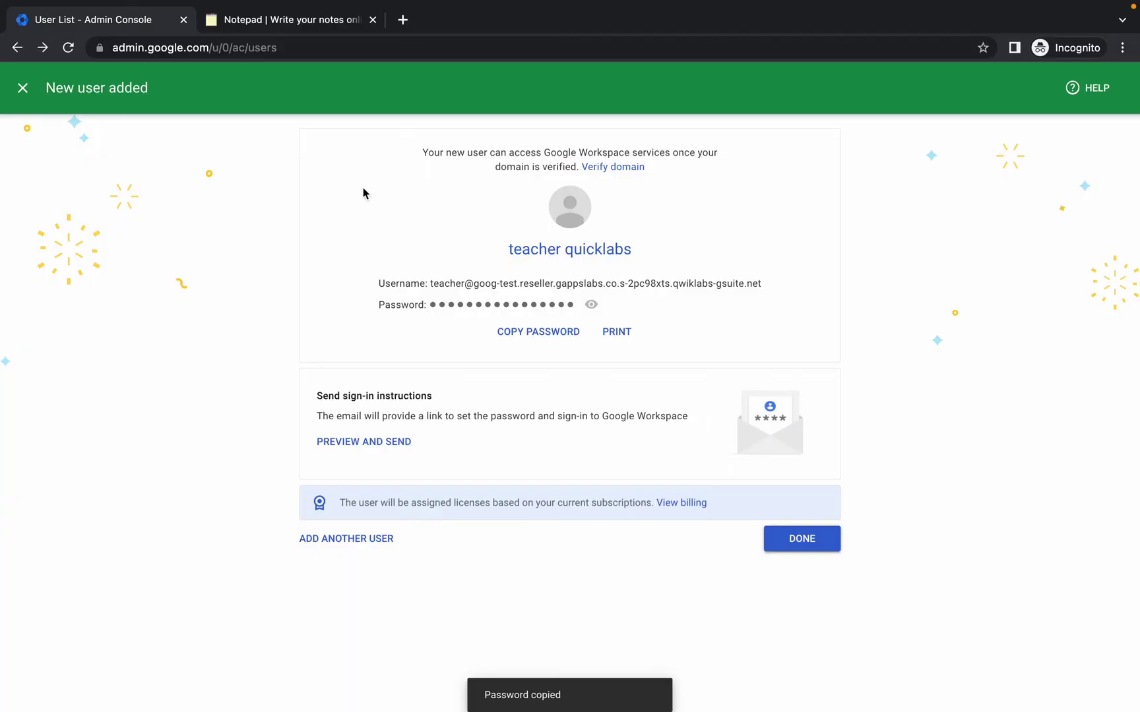
click(802, 538)
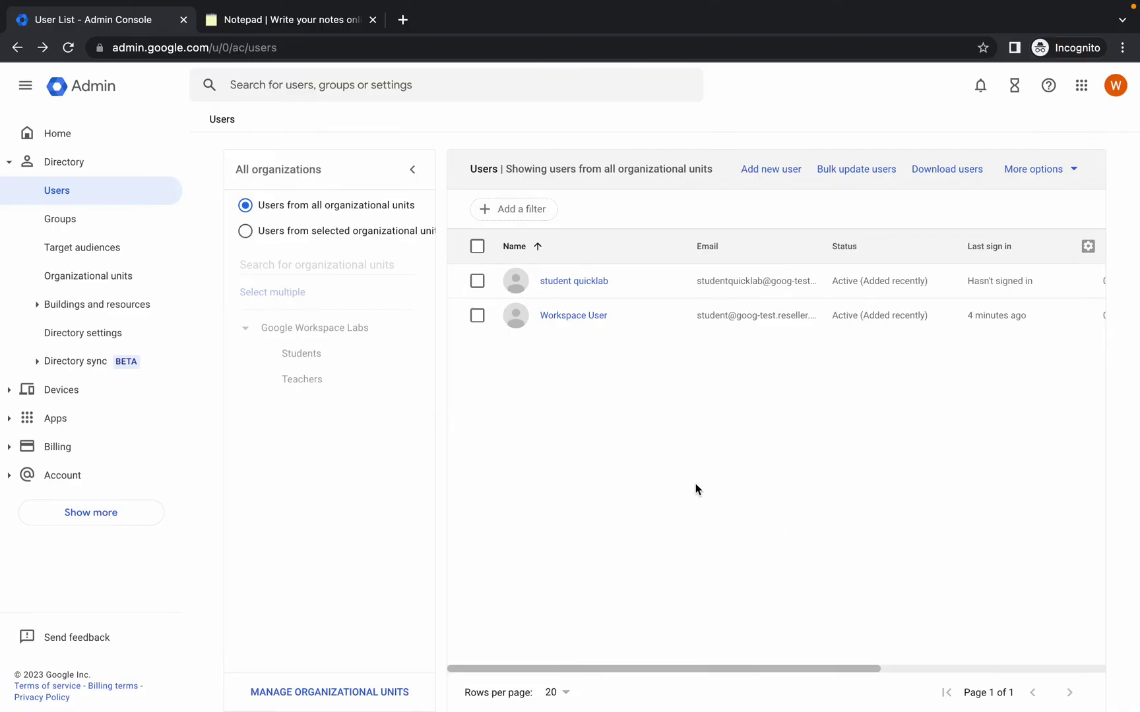
key(ctrl+Left)
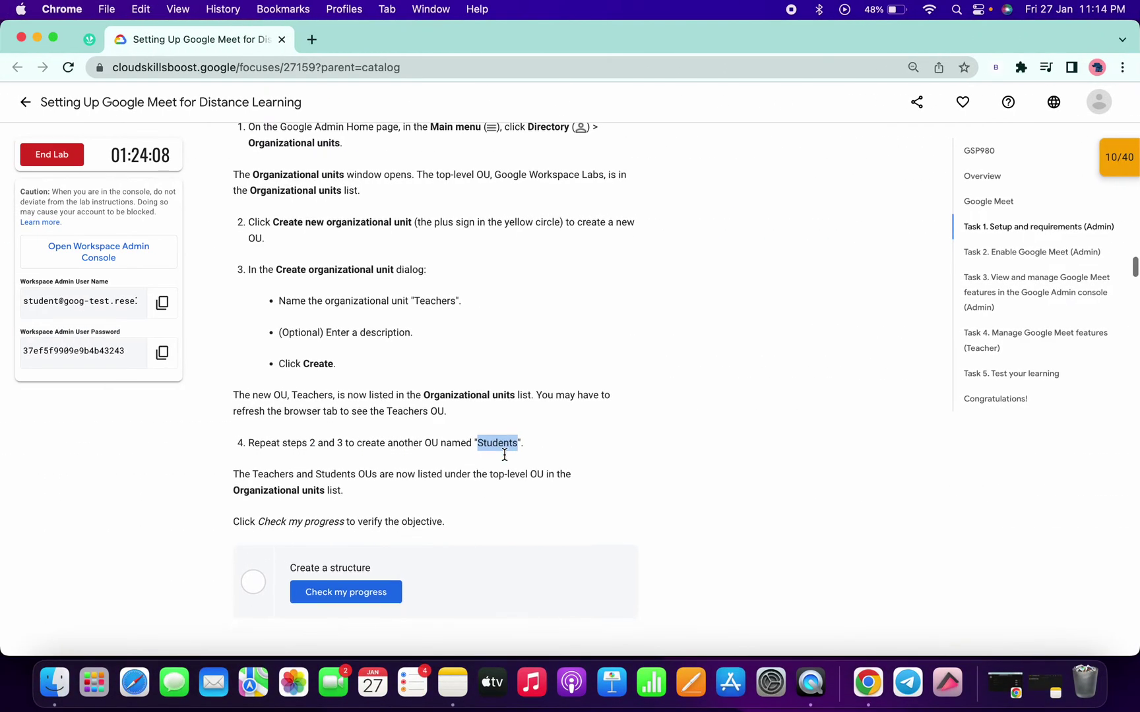
Step: Run the progress check for the Create a structure step
click(347, 525)
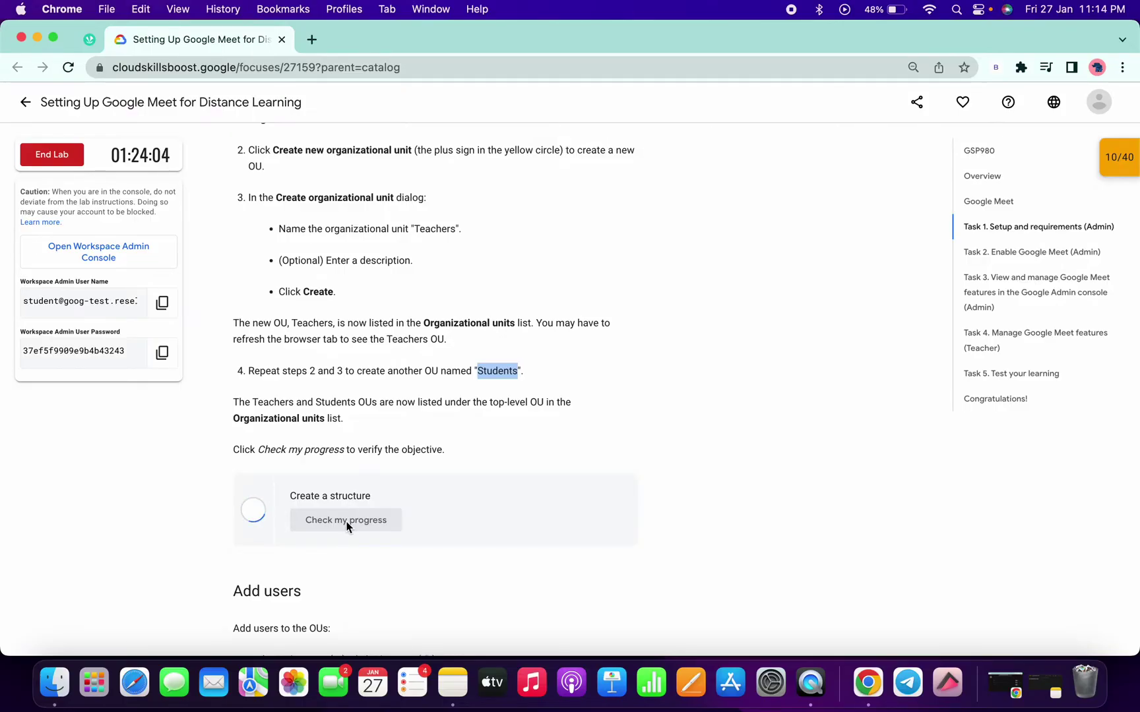
scroll(346, 526, down, 10)
scroll(346, 525, up, 10)
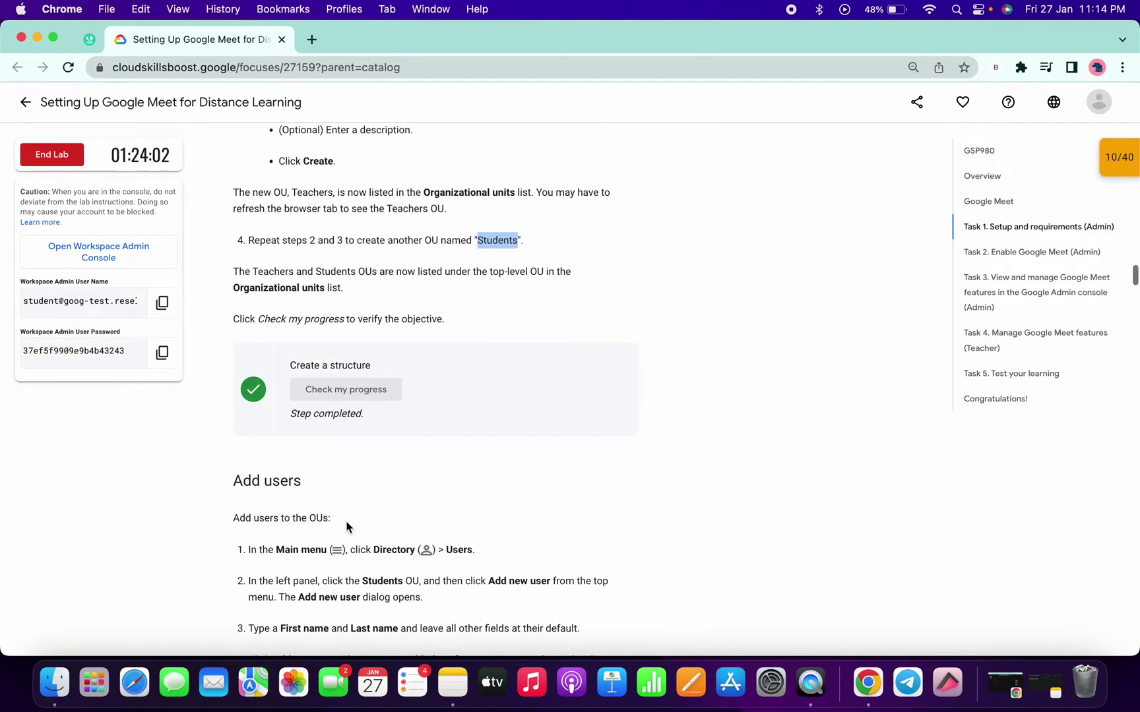
scroll(344, 531, down, 2)
scroll(344, 531, down, 4)
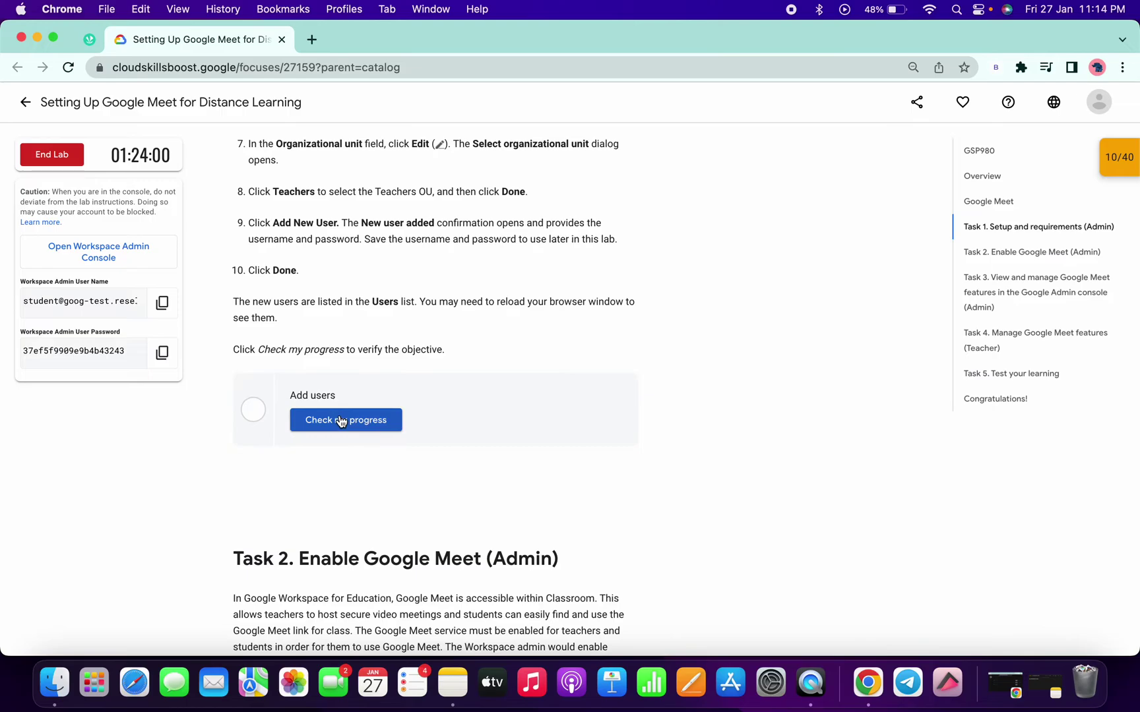
Step: Run the Add users progress check, reaching a score of 20/40
click(339, 419)
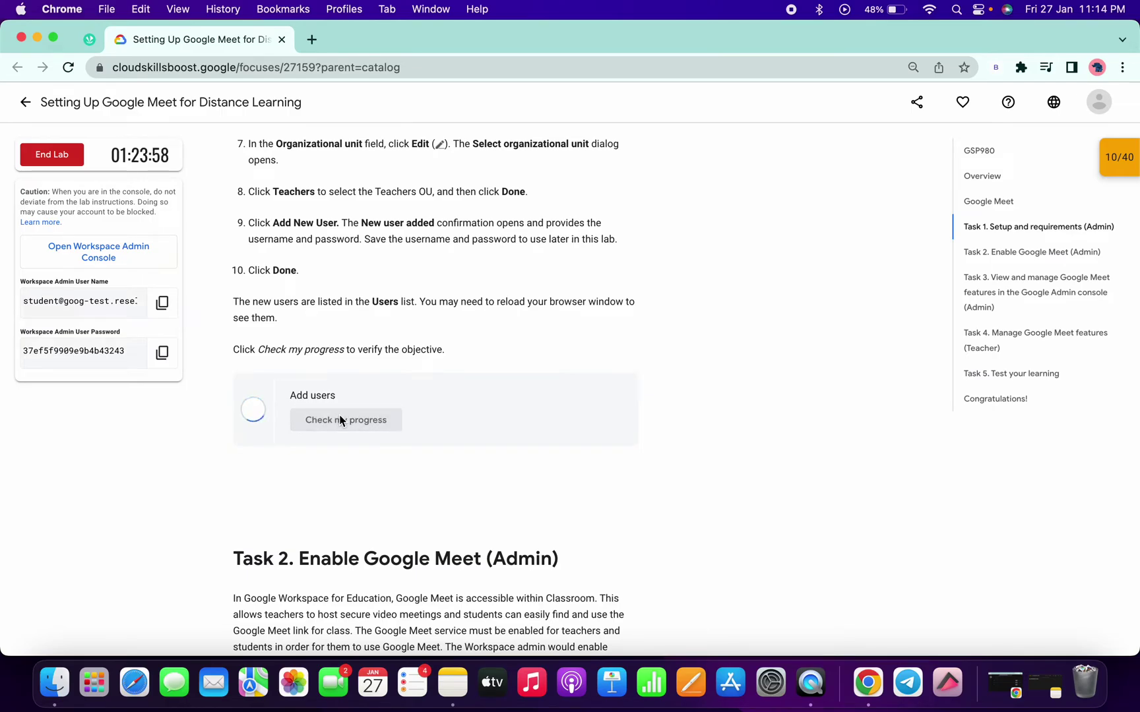
click(340, 421)
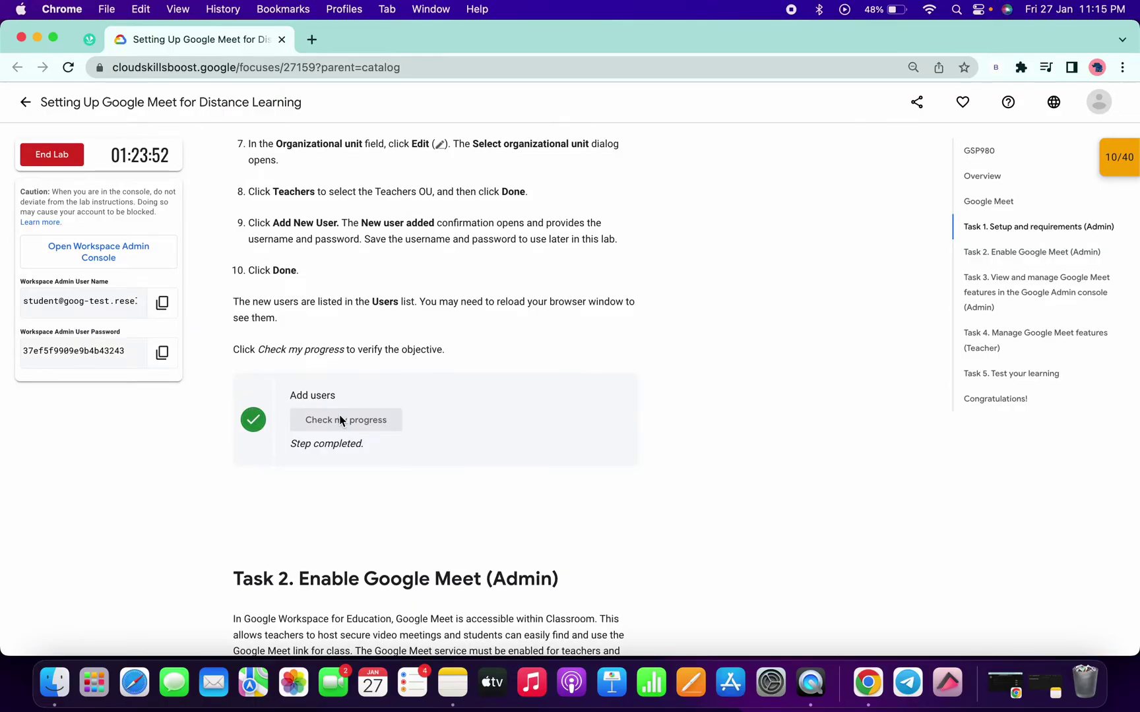
scroll(339, 414, down, 5)
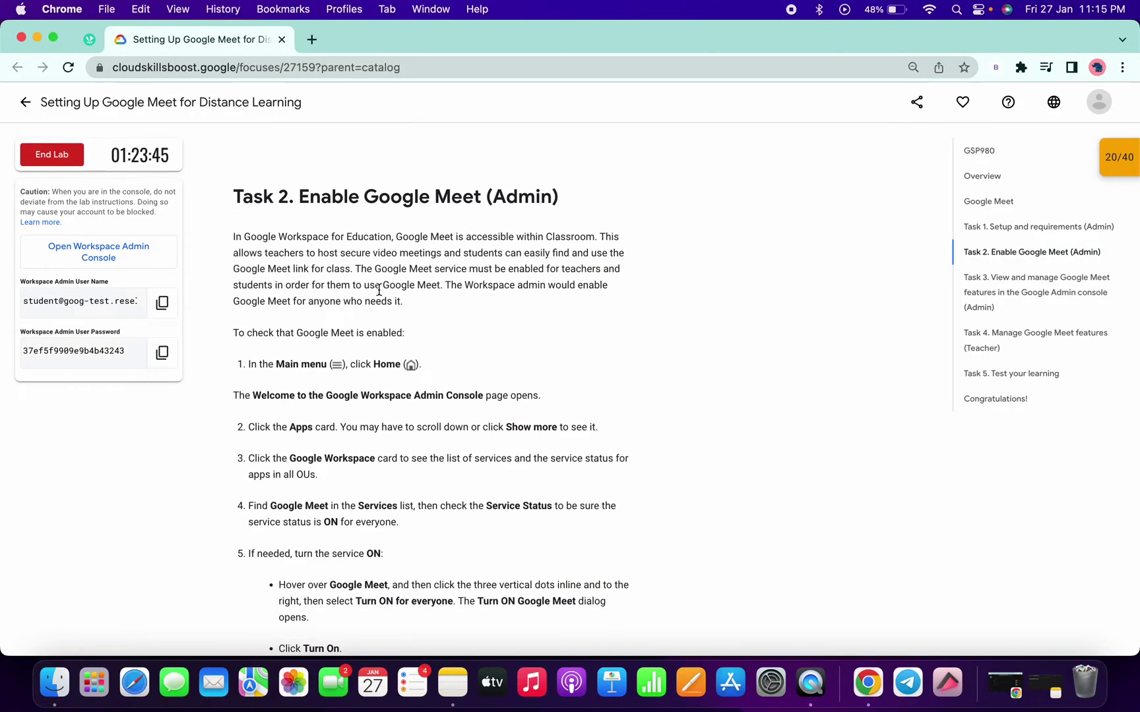
scroll(435, 321, down, 3)
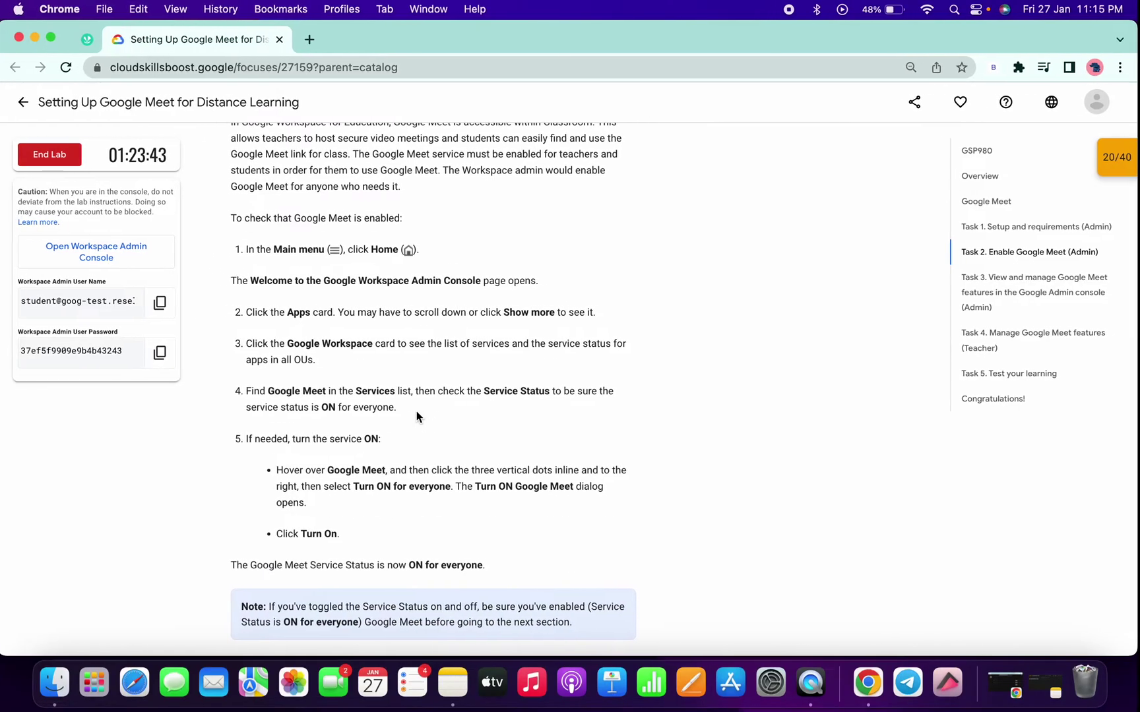
key(ctrl+Right)
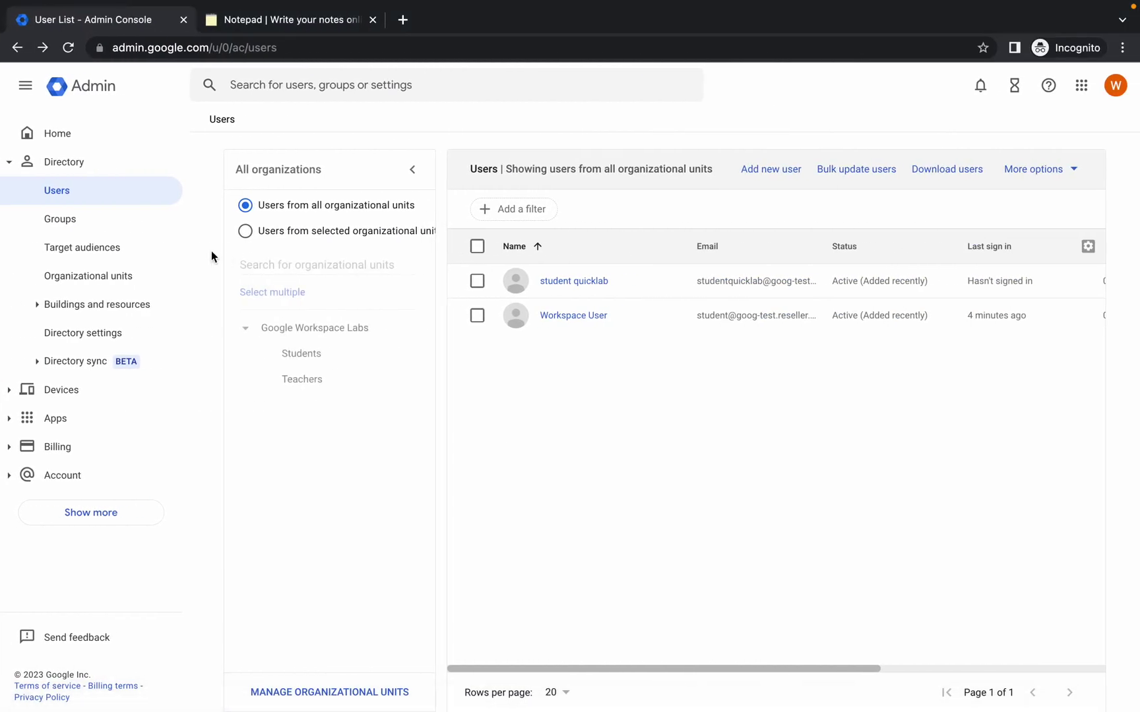
Step: Open Google Meet settings under Google Workspace apps and start verifying the domain
click(13, 420)
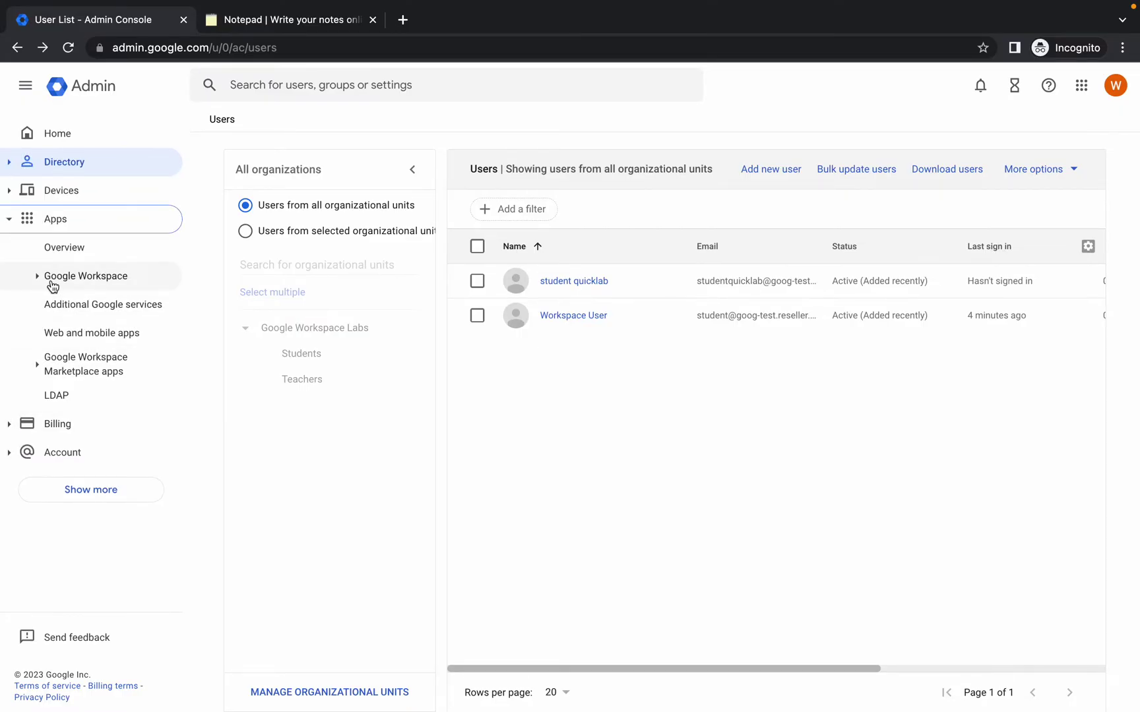
click(77, 282)
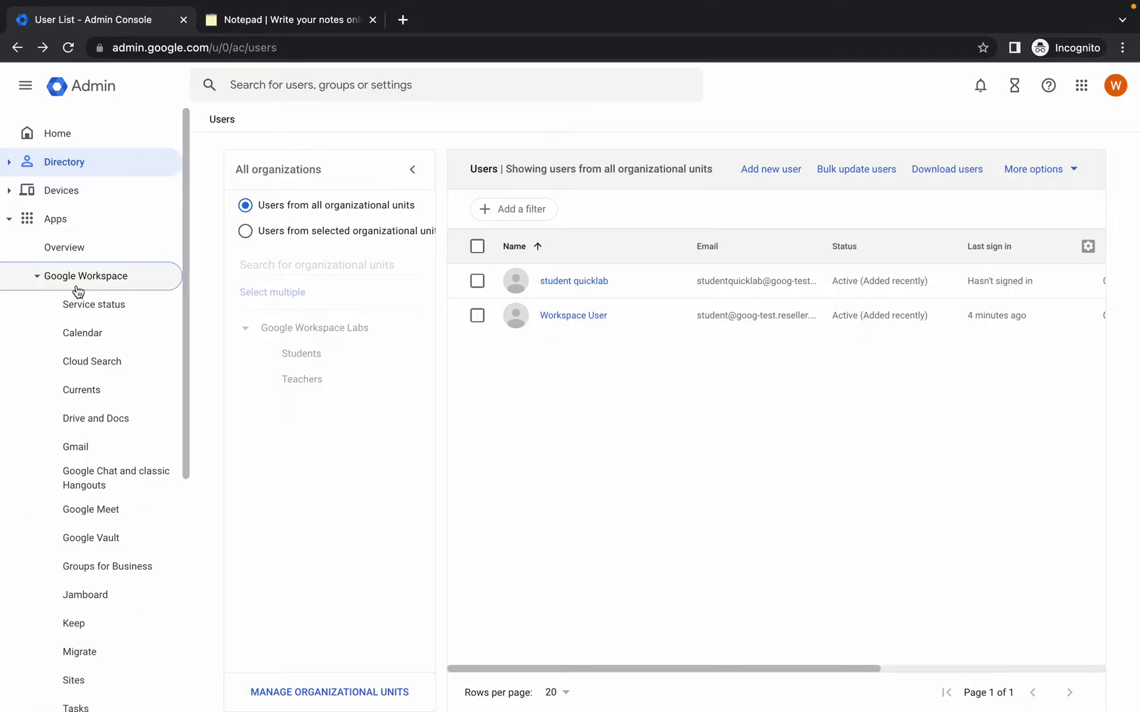
scroll(95, 371, down, 2)
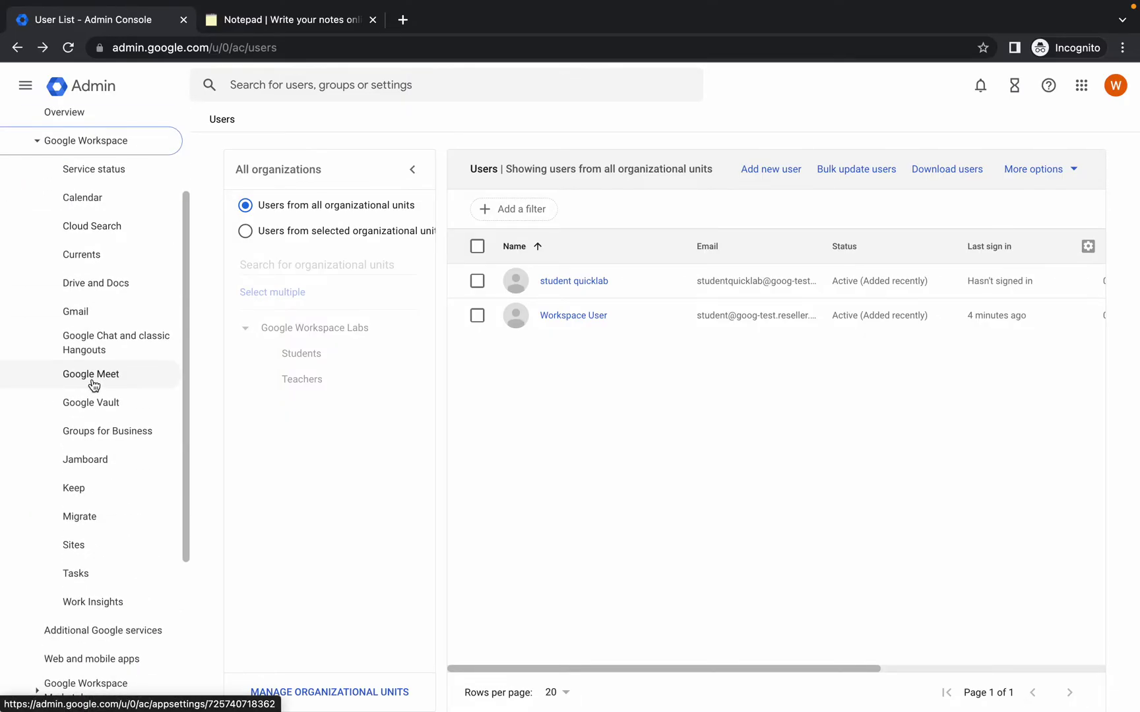
click(92, 381)
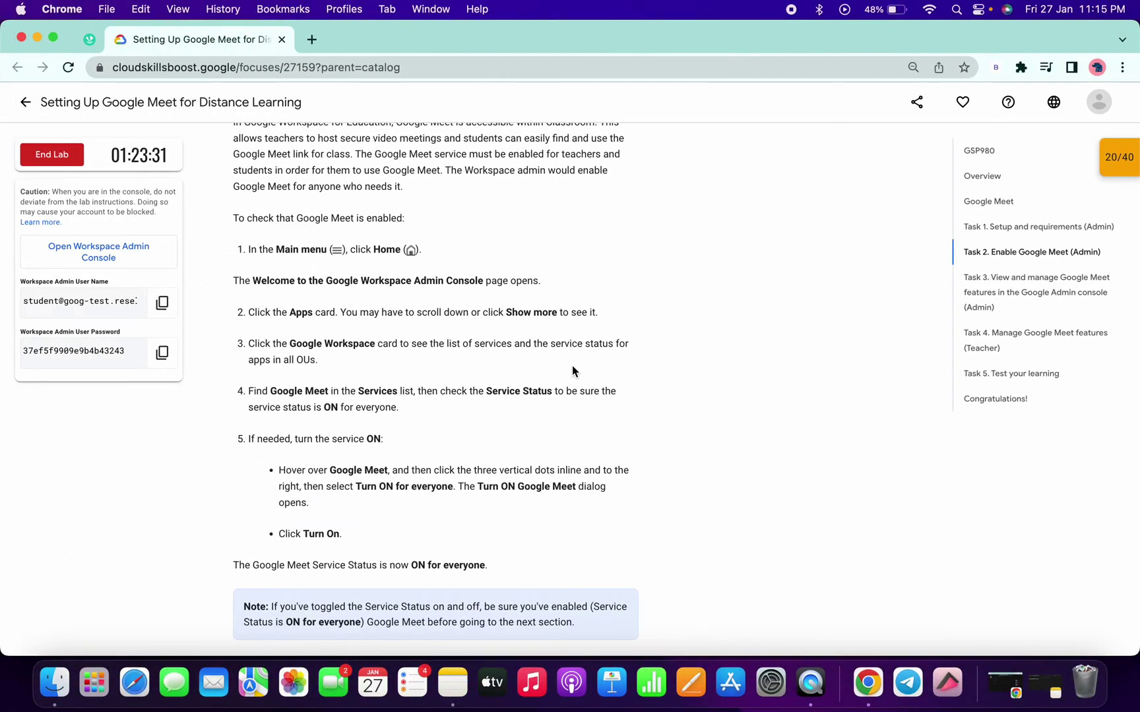
scroll(572, 365, down, 2)
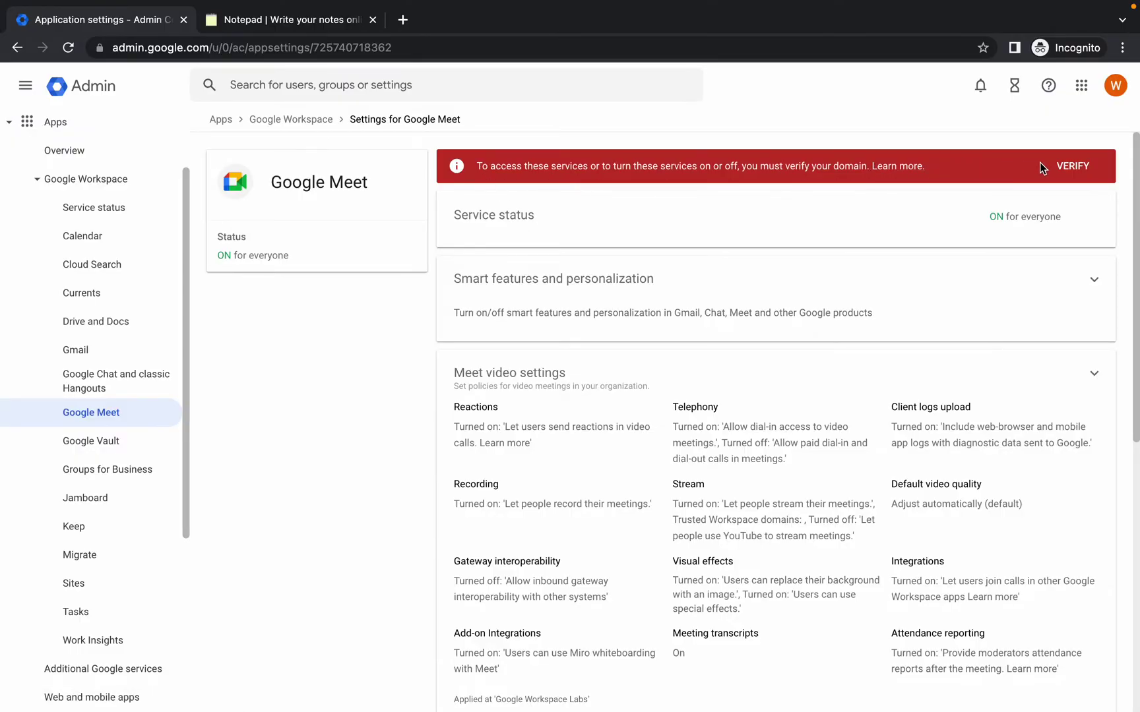
click(1072, 166)
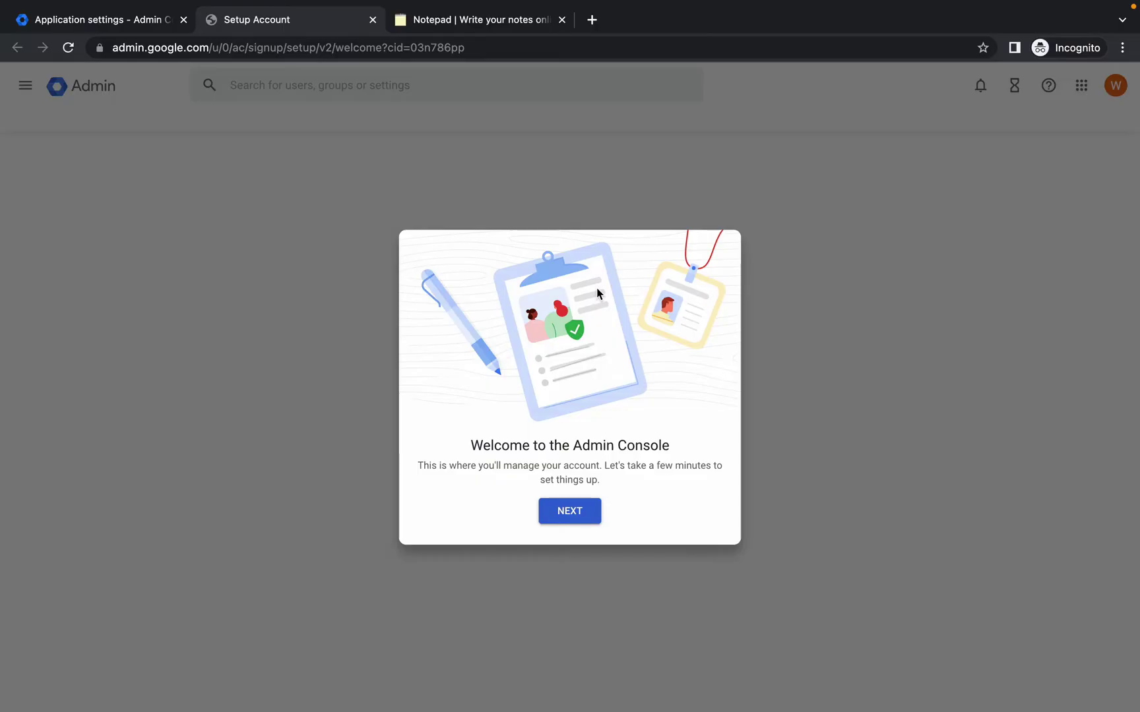
Step: Verify the domain and activate Gmail, confirming both email readiness checkboxes
click(577, 516)
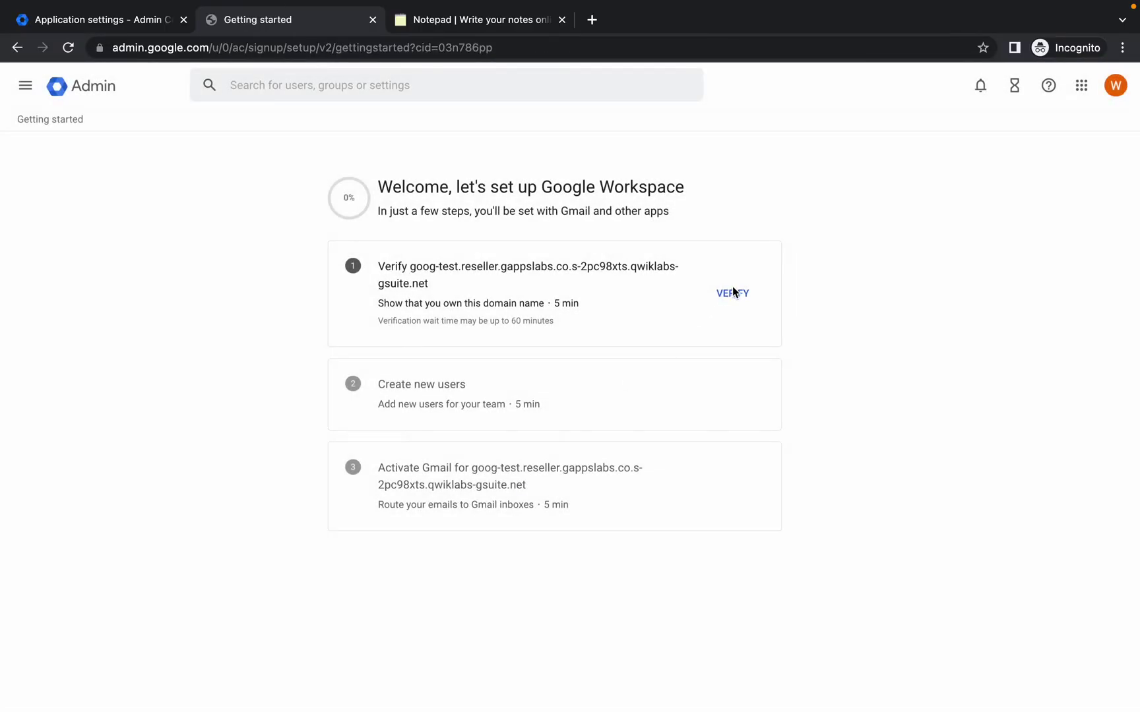
click(732, 292)
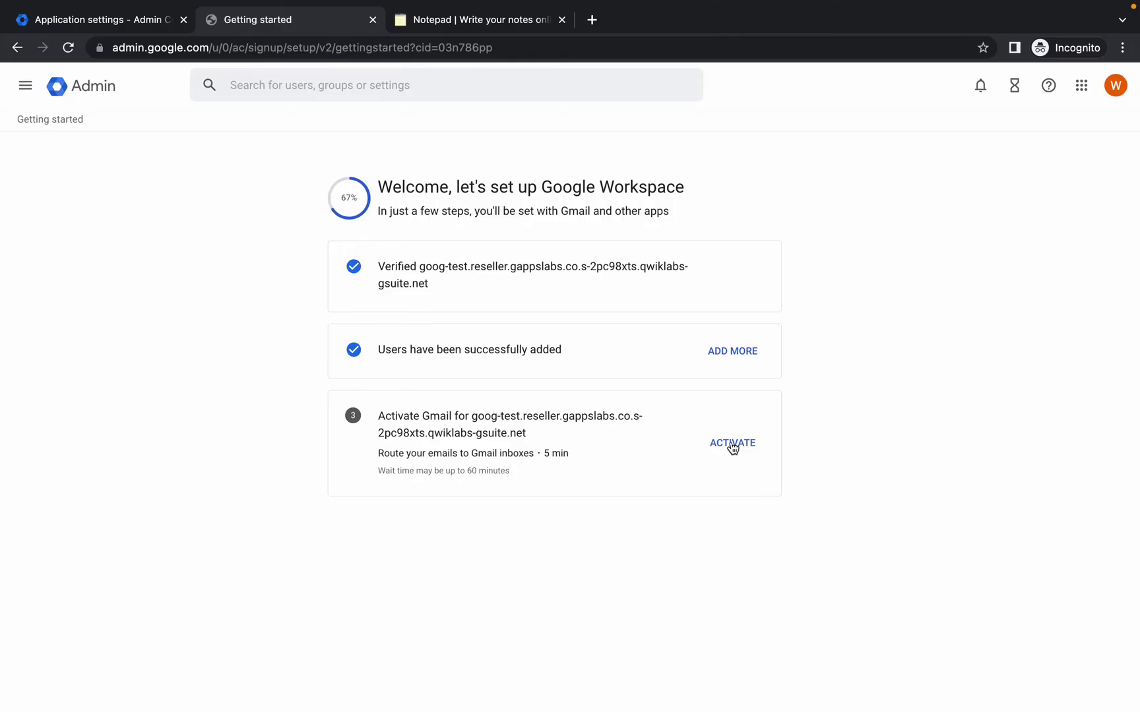
click(732, 444)
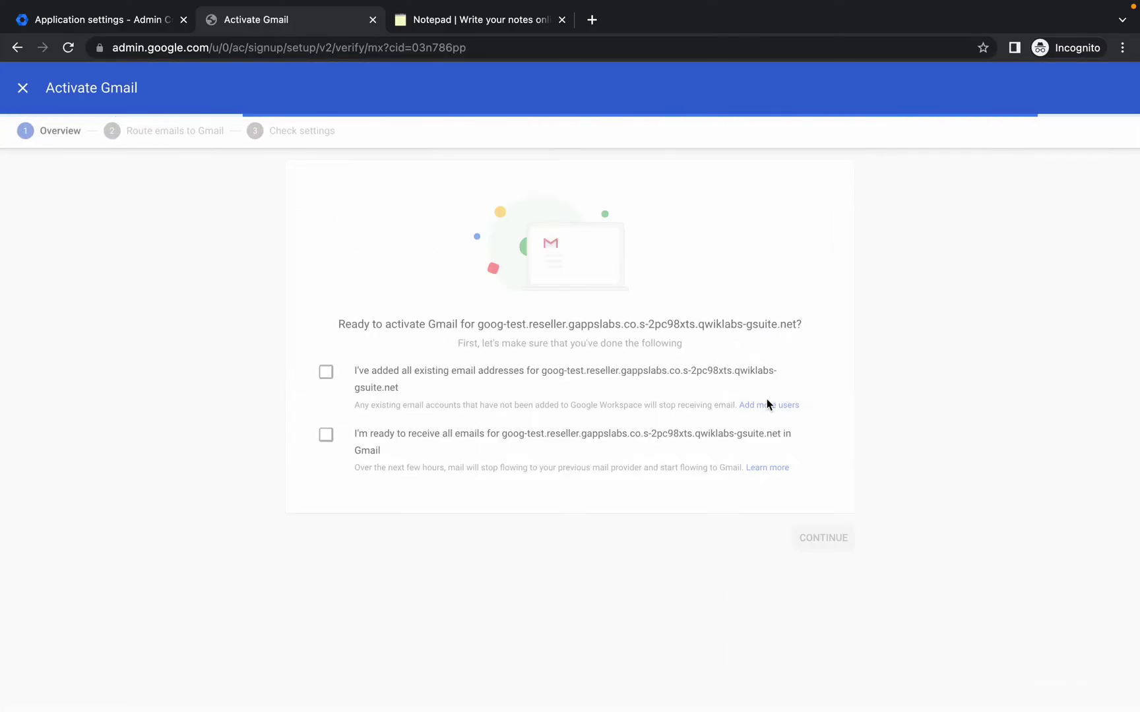
click(325, 374)
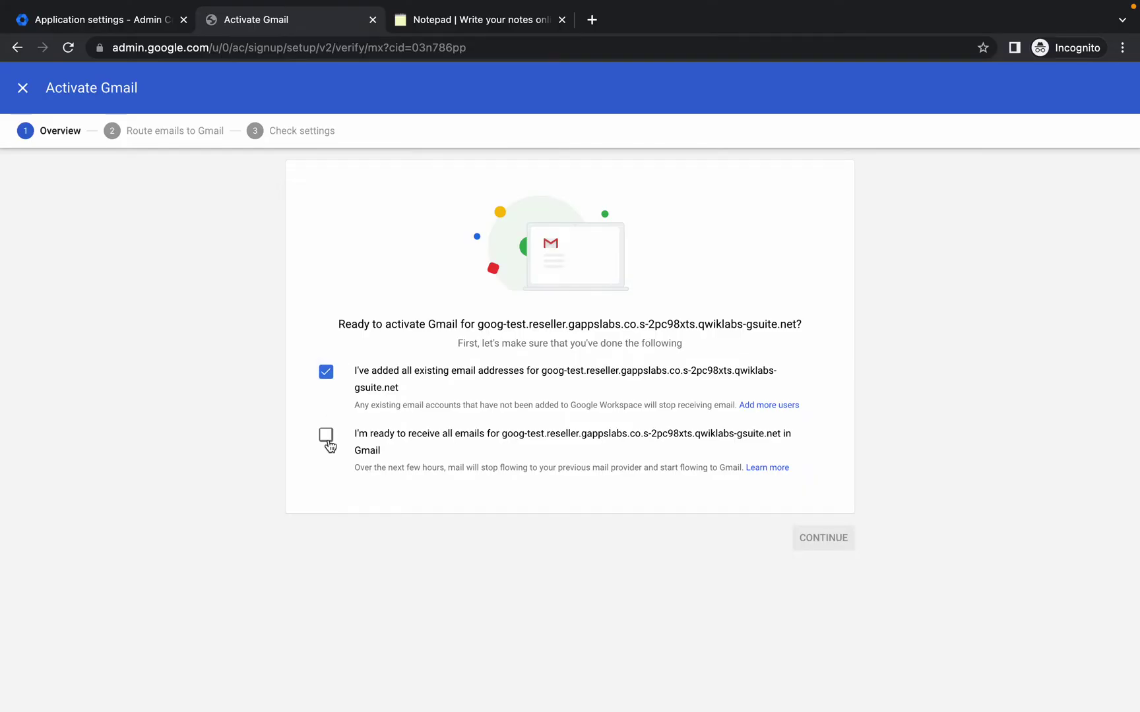
click(328, 439)
click(824, 538)
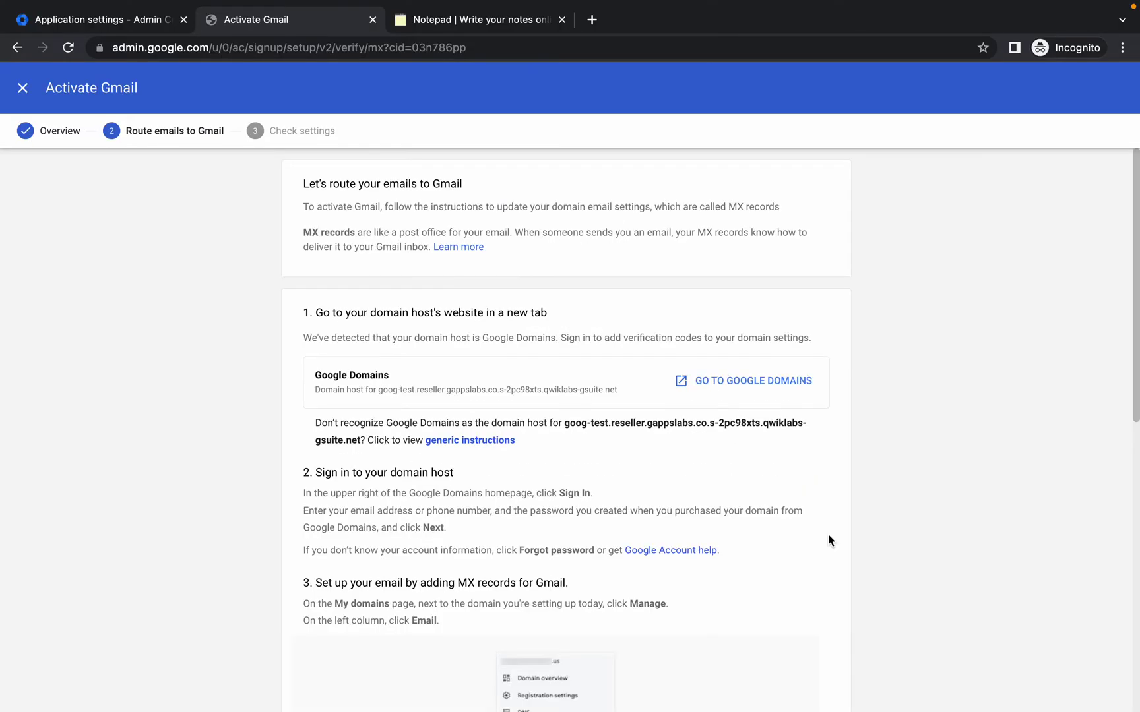
scroll(718, 467, down, 10)
click(836, 673)
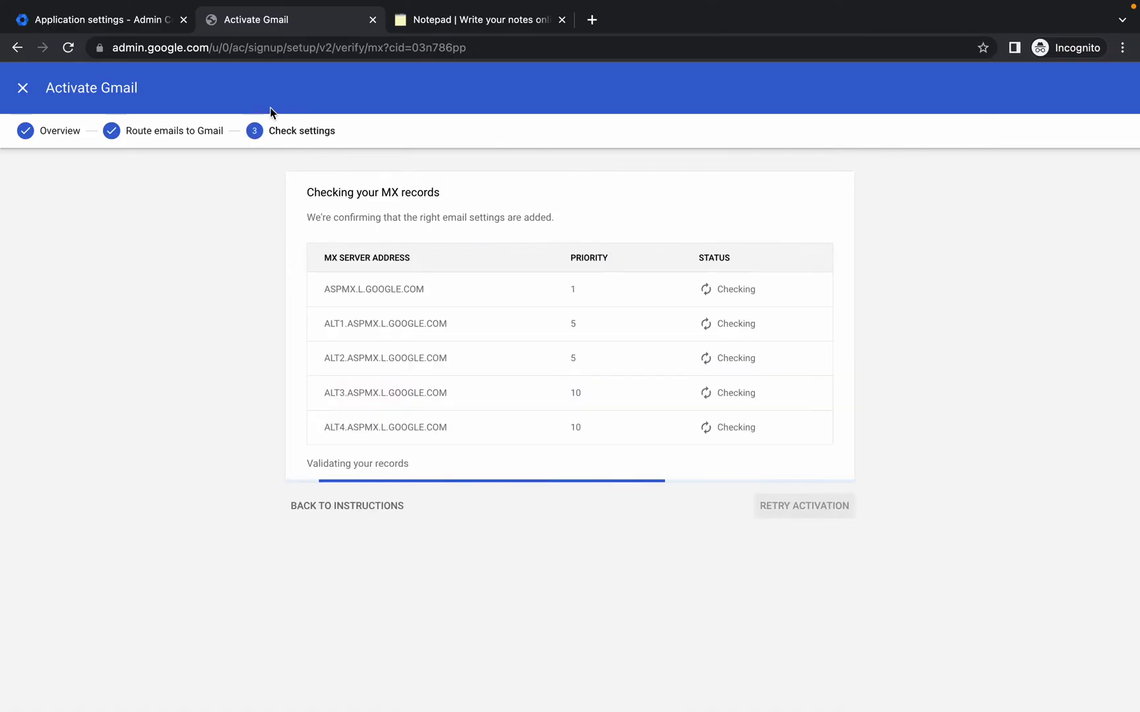
click(114, 22)
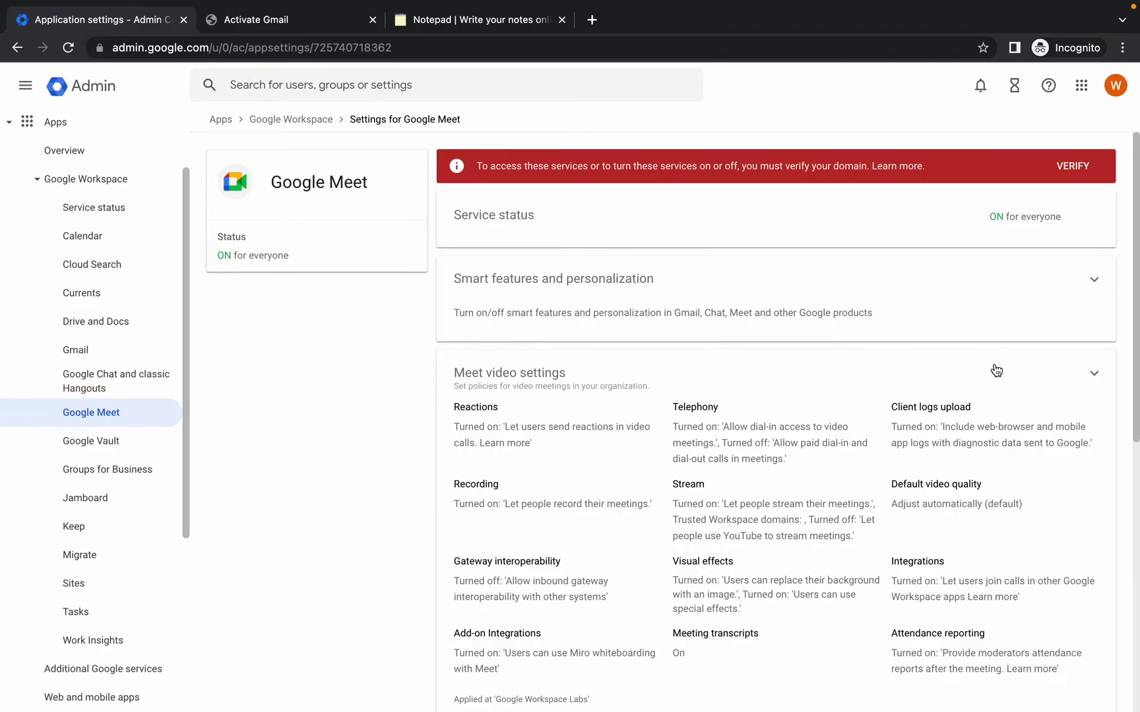
Step: In Meet video settings, uncheck 'Let people record their meetings' for Students and override
click(1094, 376)
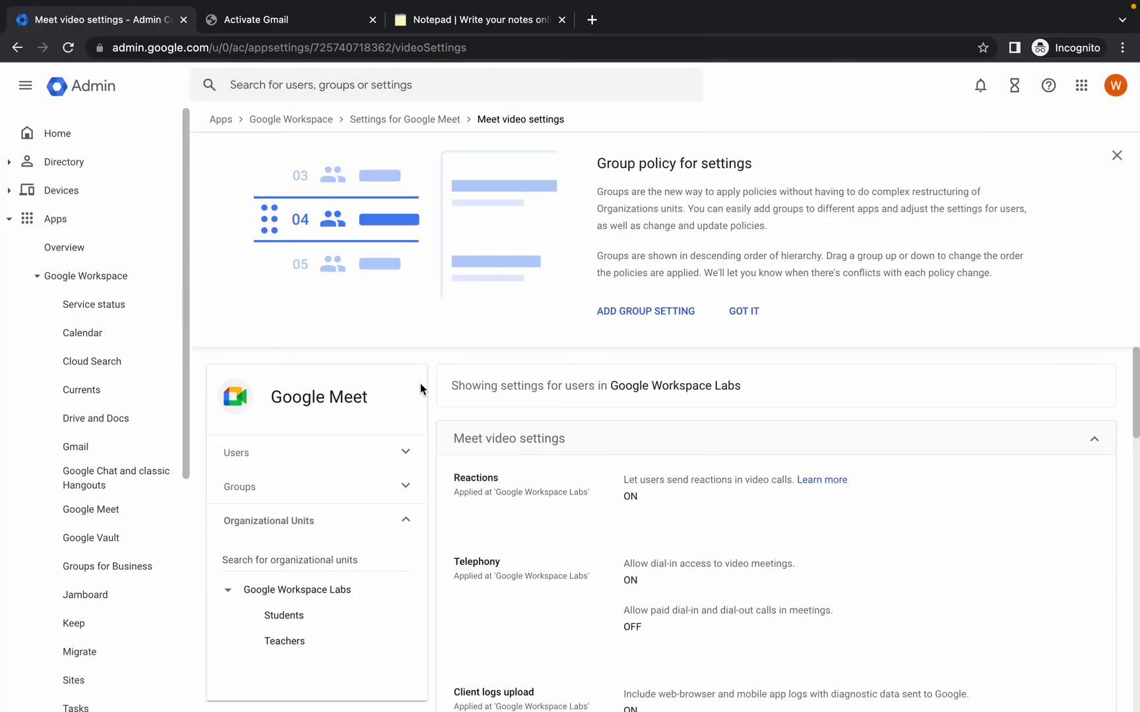
click(285, 616)
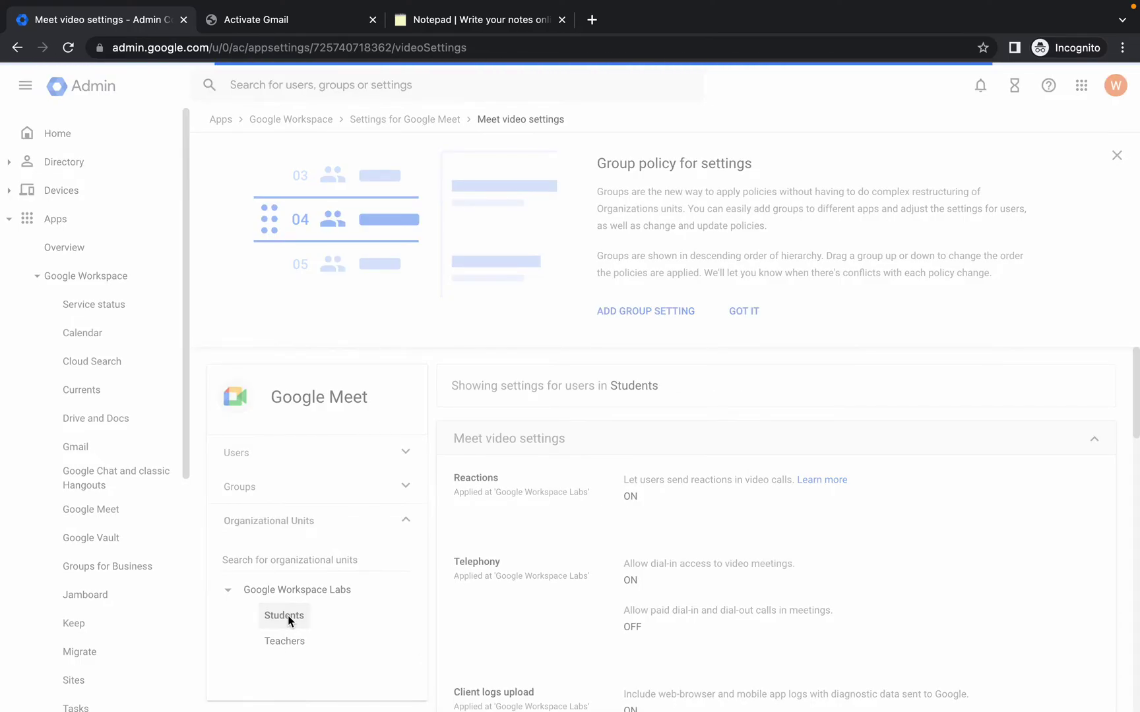
scroll(704, 501, down, 4)
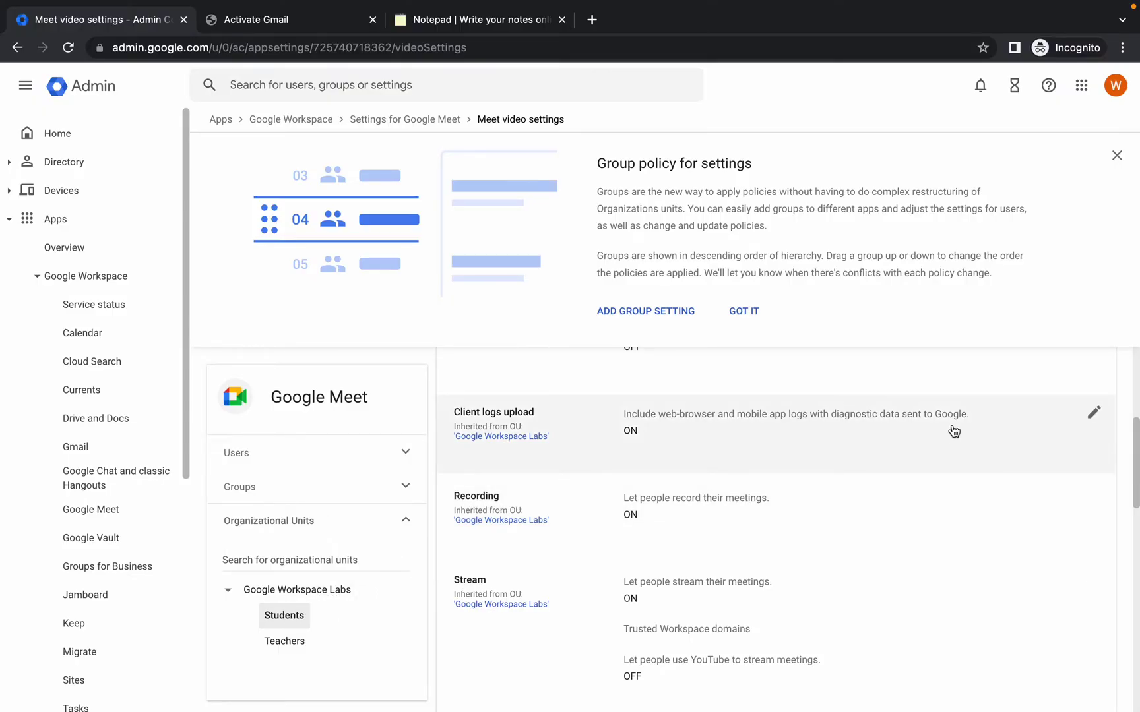
click(1095, 498)
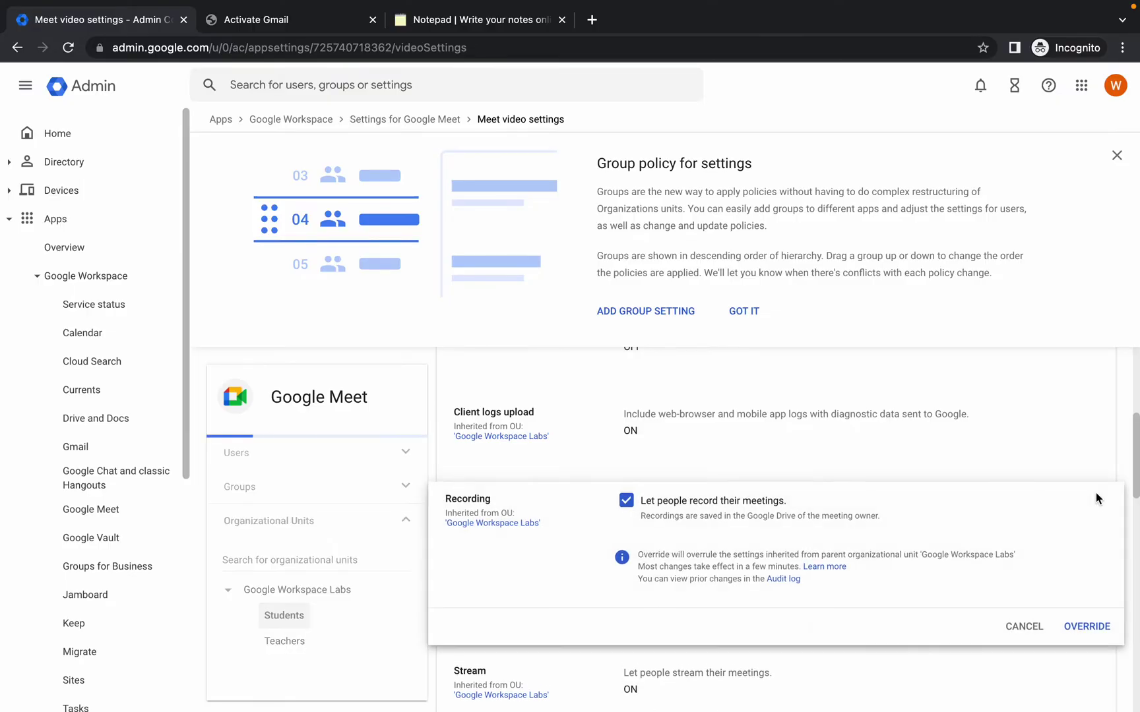
click(628, 504)
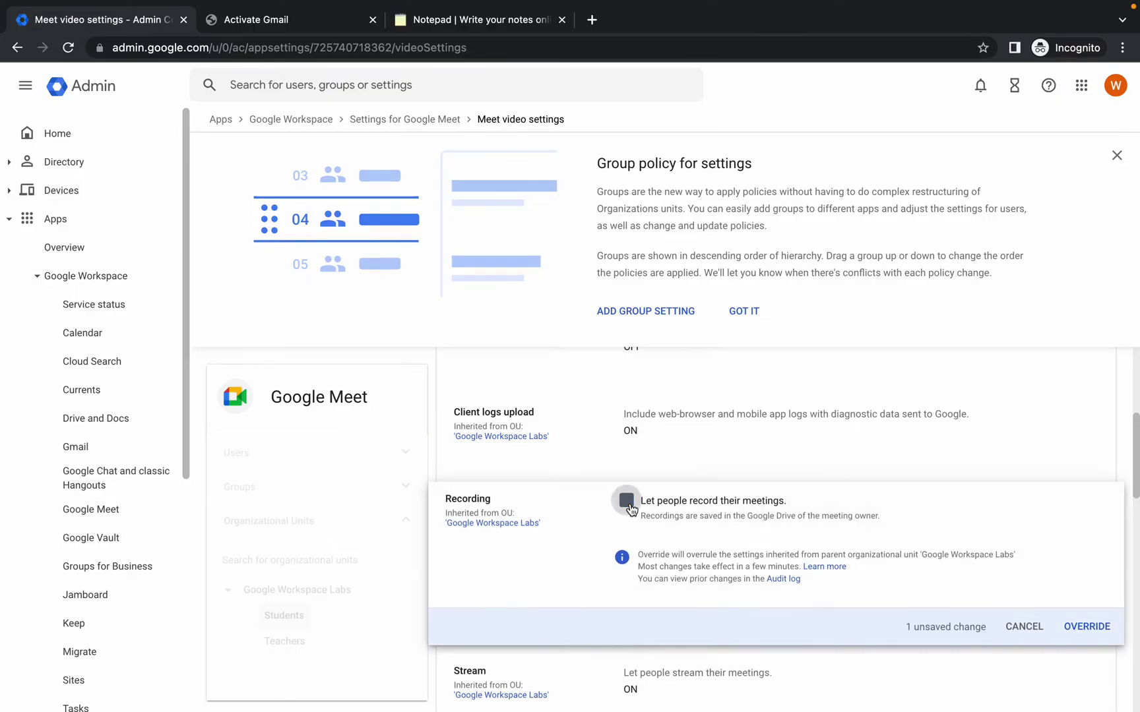
click(1088, 626)
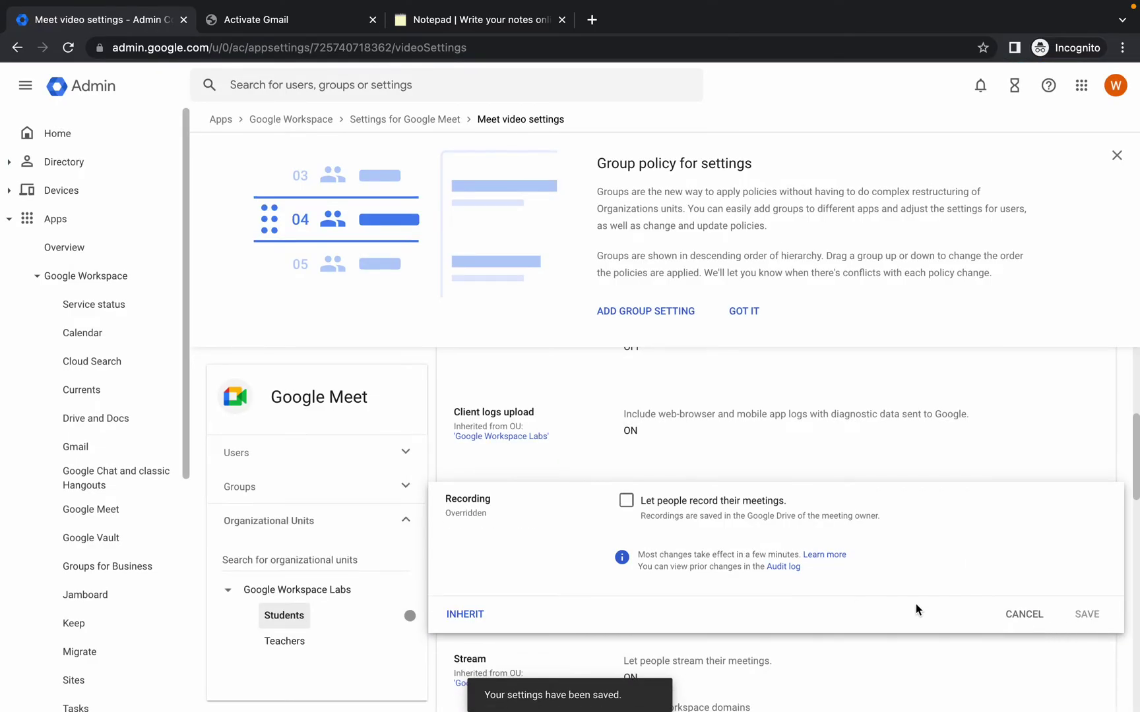
Step: Bring up the lab instructions and scroll to the matching progress check
key(ctrl+Left)
scroll(606, 445, down, 7)
scroll(606, 446, down, 10)
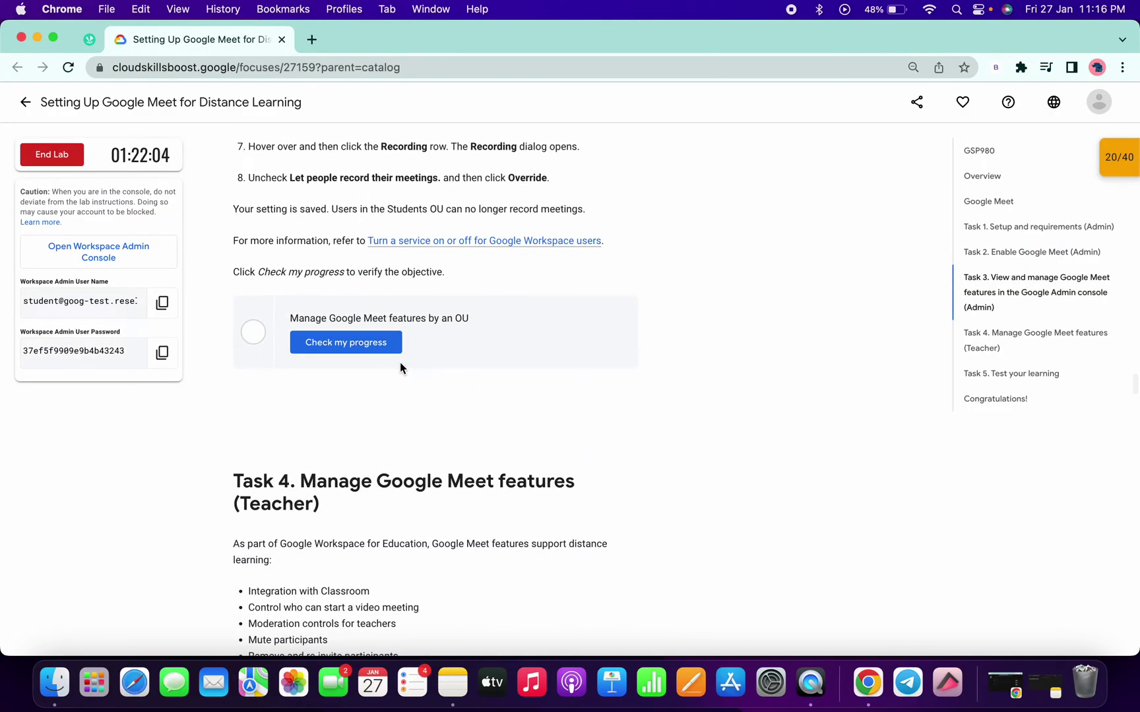
Step: Check lab progress for the Meet features task, then close the Admin console's Recording card
click(363, 344)
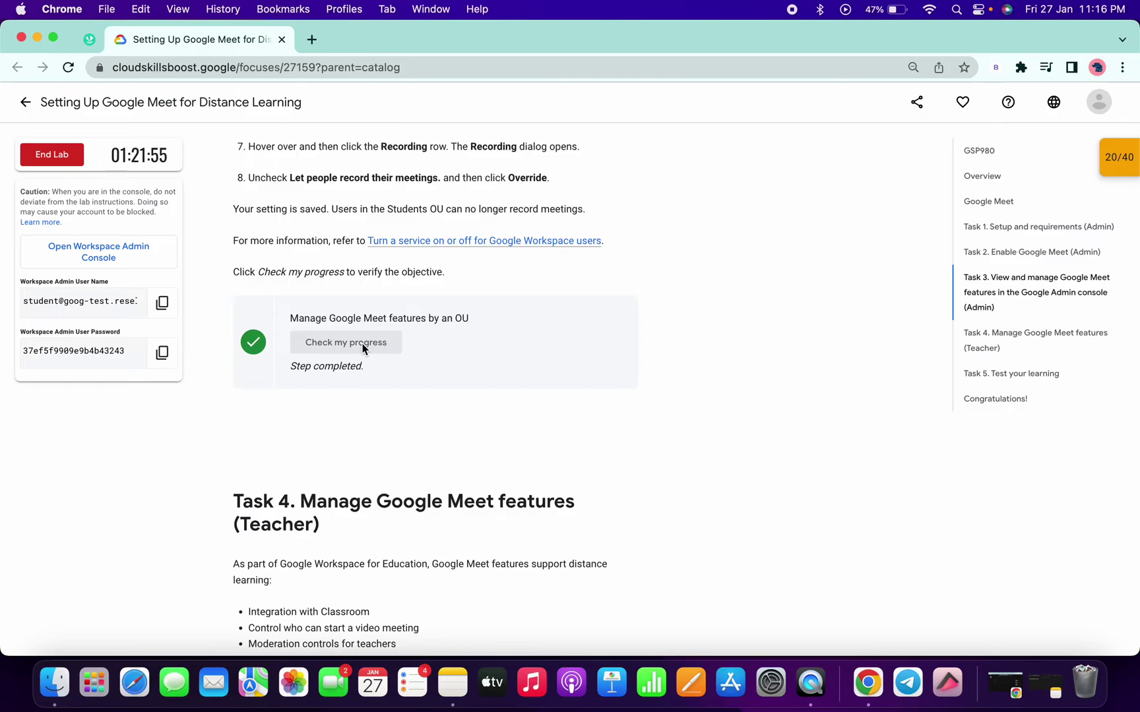
key(ctrl+Right)
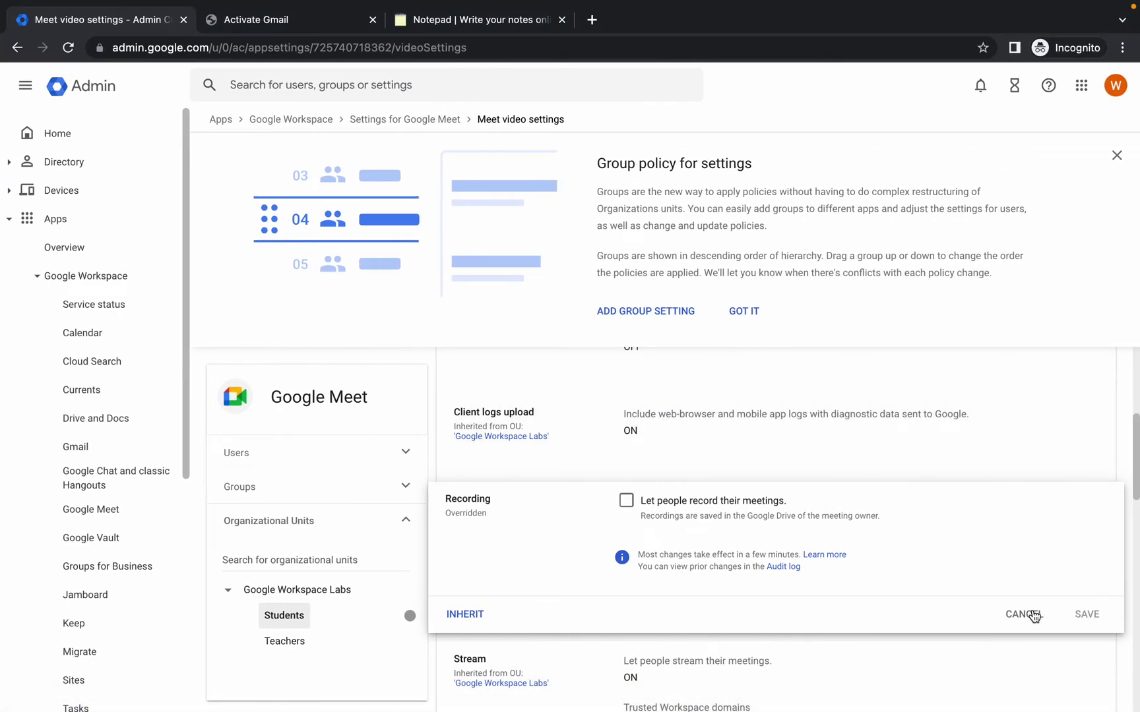
click(1022, 614)
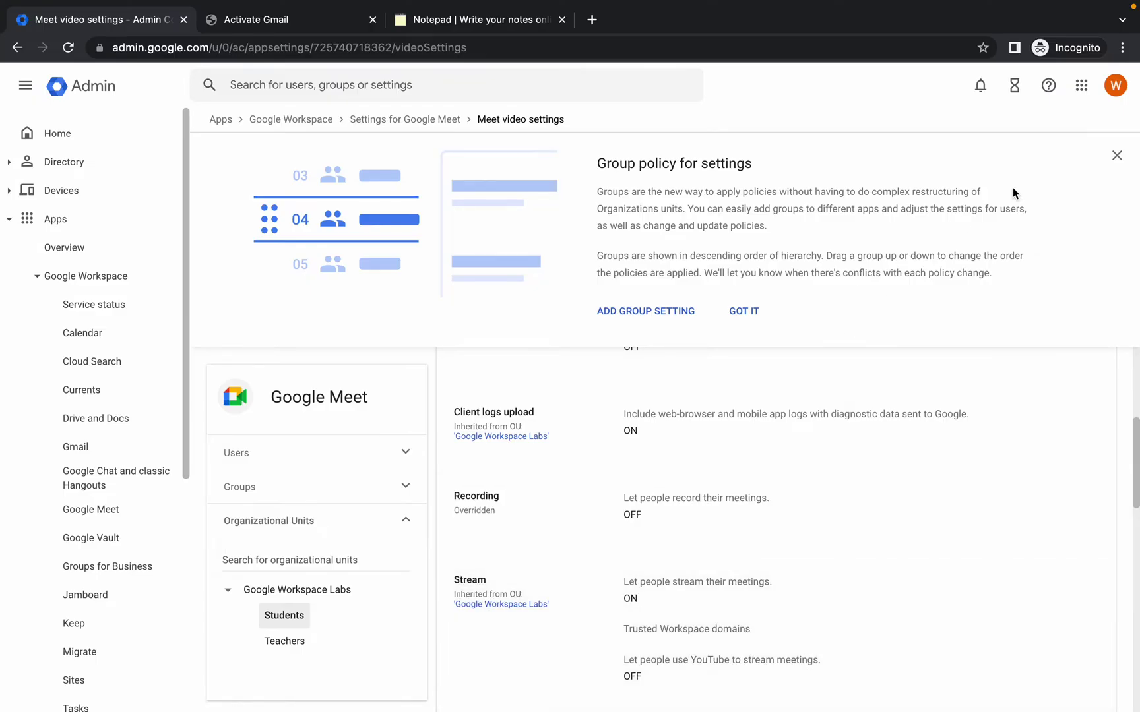
Step: Launch Google Classroom from the Google apps menu in a new tab
click(1082, 86)
scroll(1038, 283, down, 4)
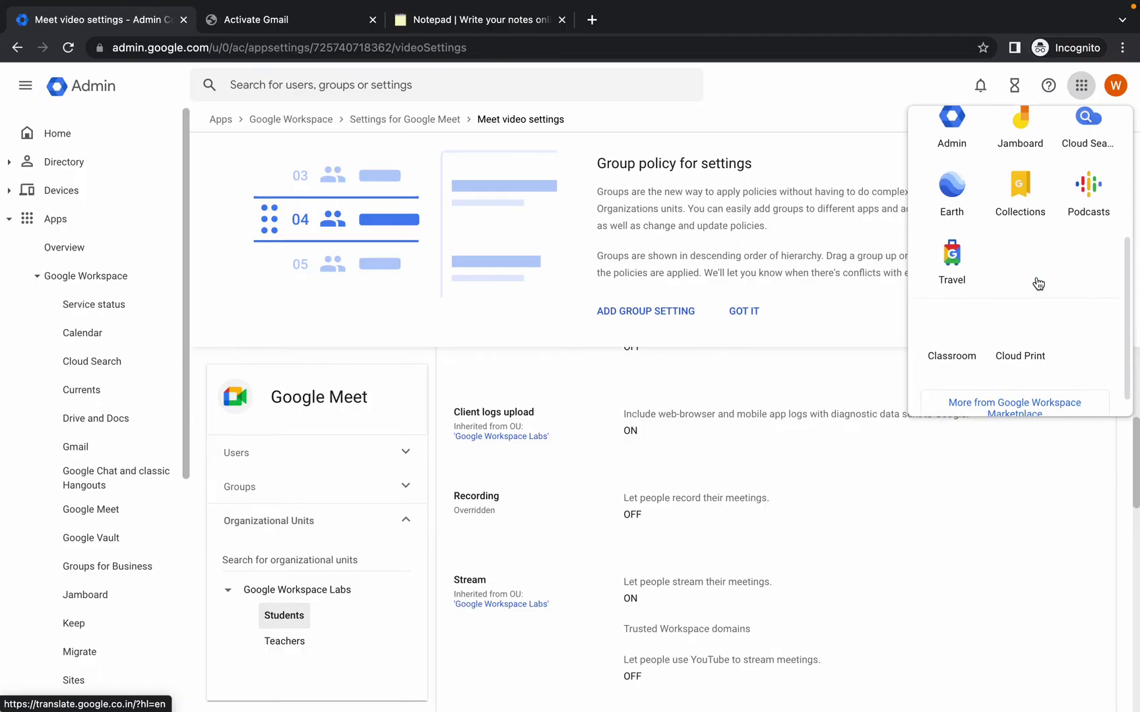
scroll(1038, 283, down, 1)
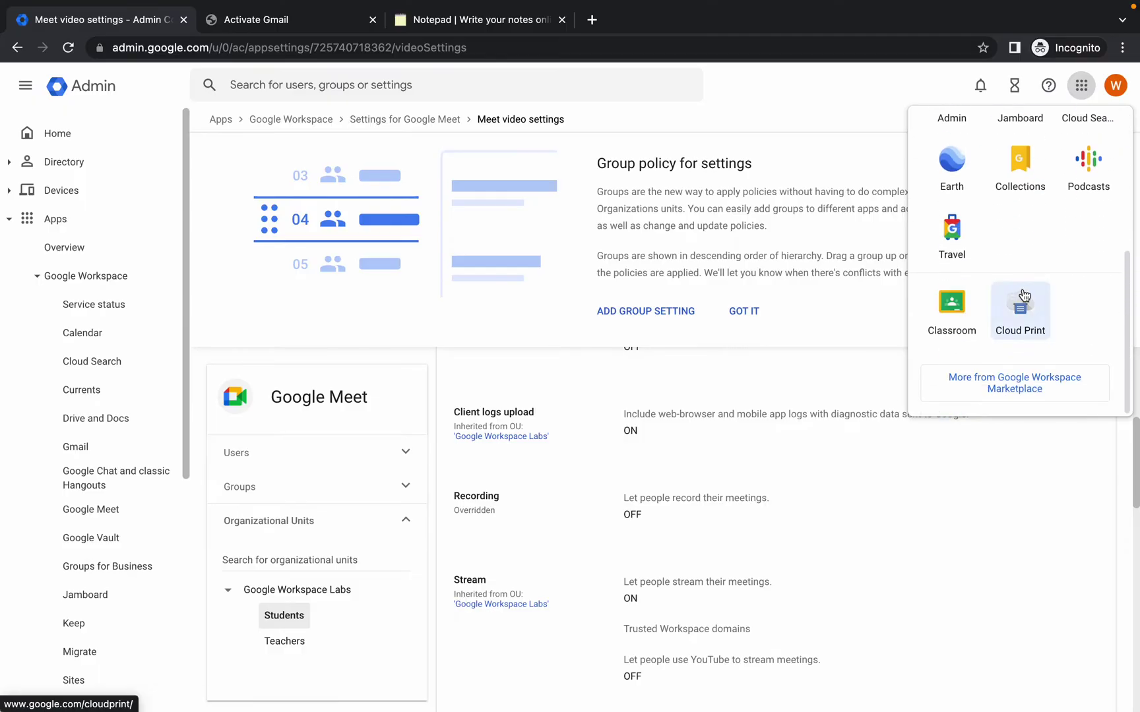
click(950, 316)
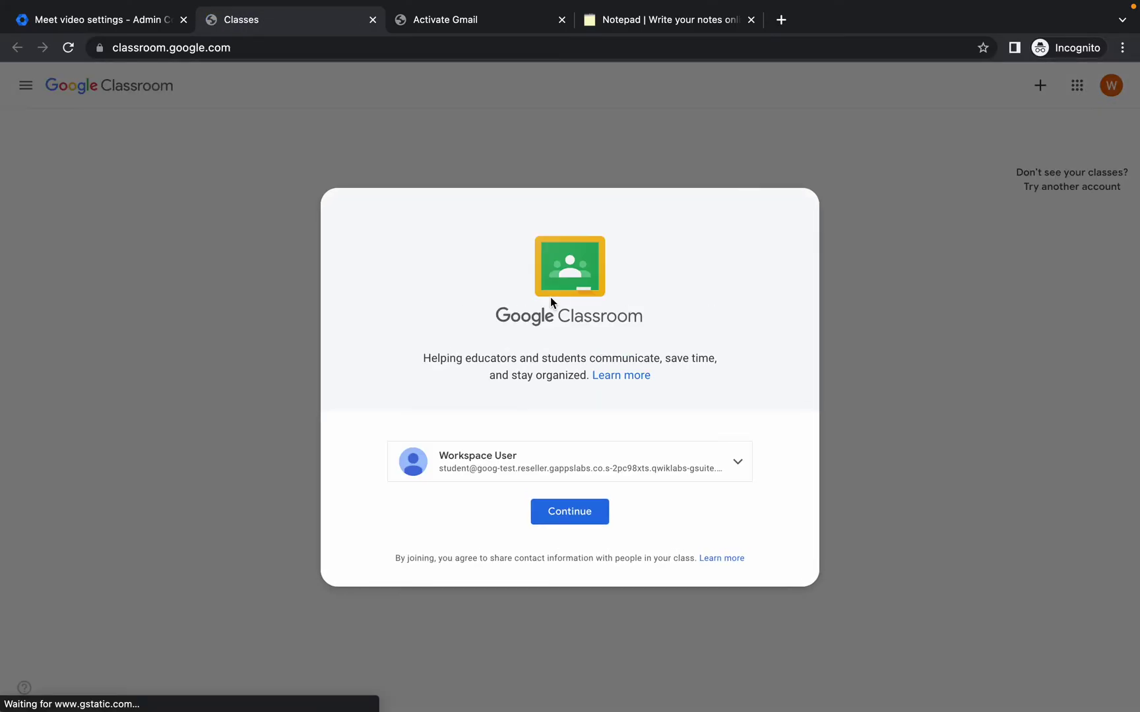
Step: Choose 'Use another account' instead of the workspace user for Classroom sign-in
click(580, 464)
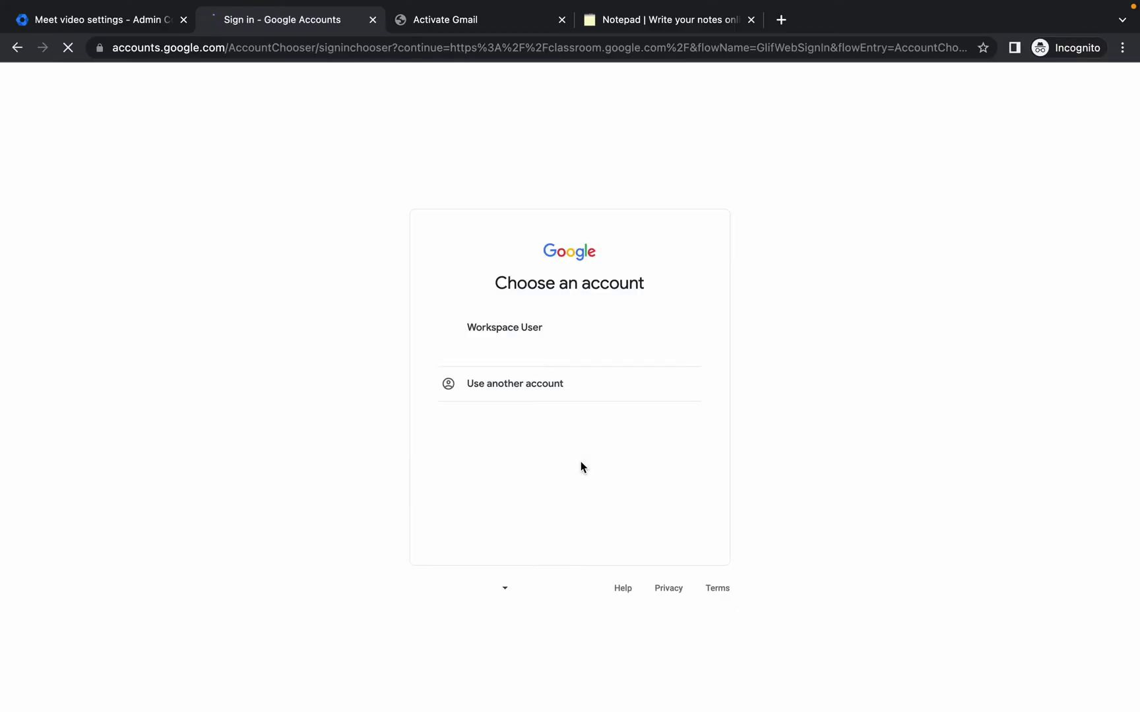
click(508, 389)
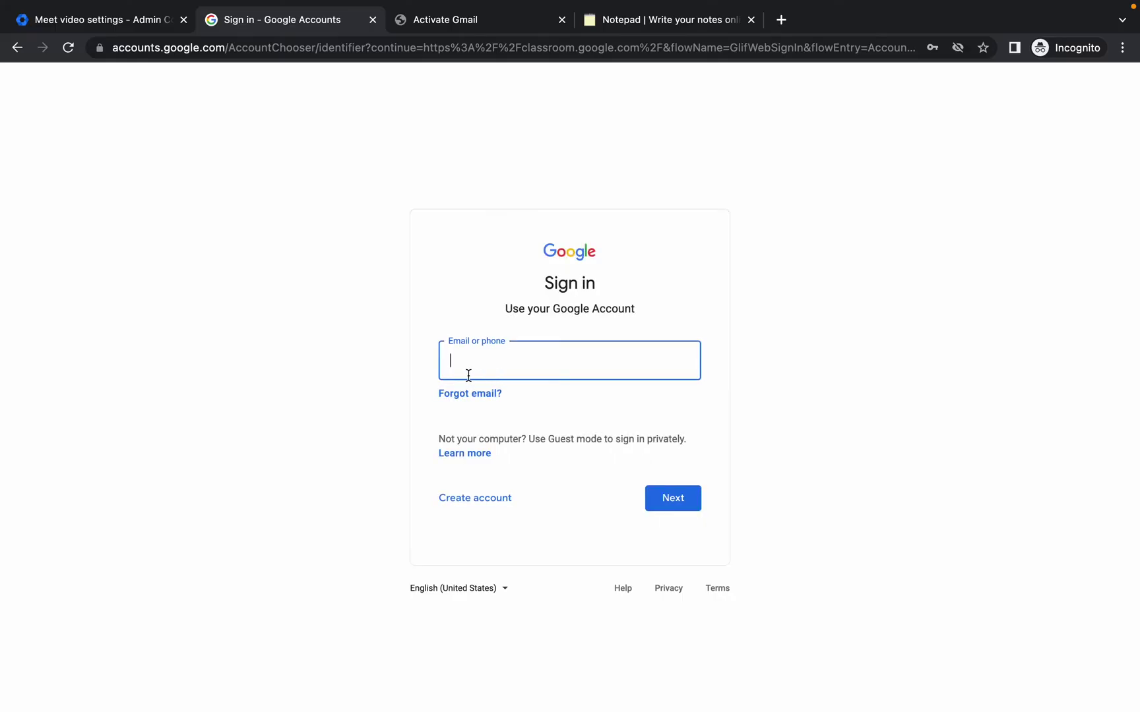
Step: Find the teacher user under Directory > Users and copy its email address
click(99, 18)
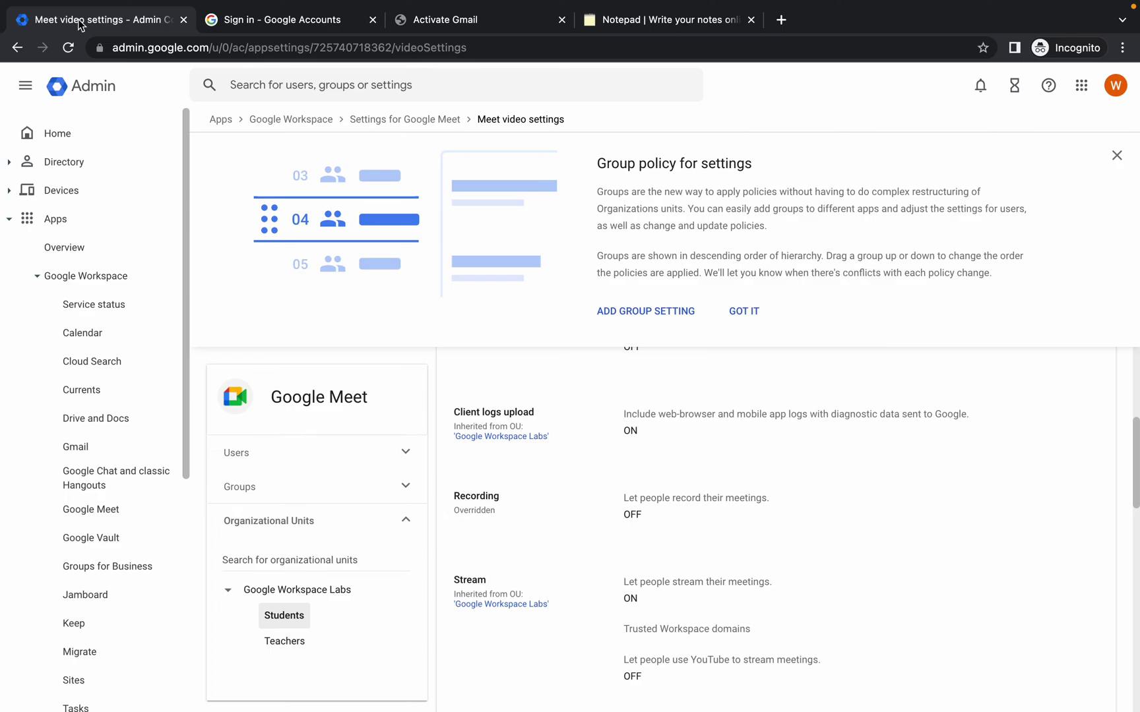
click(62, 138)
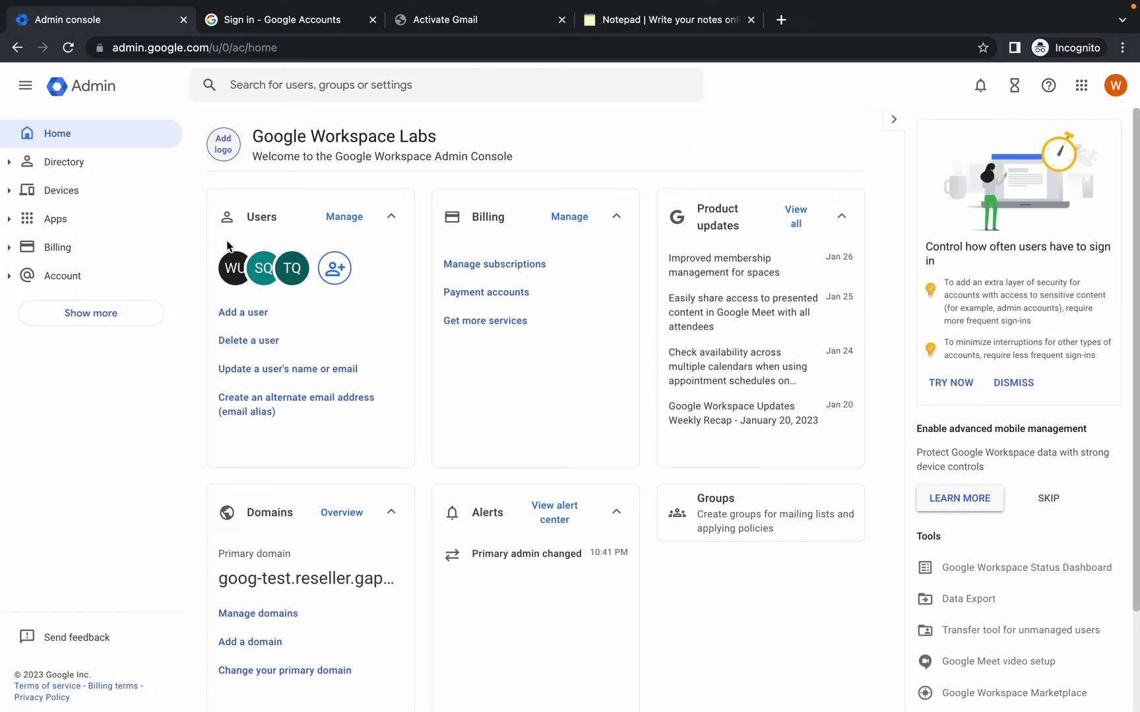
click(293, 270)
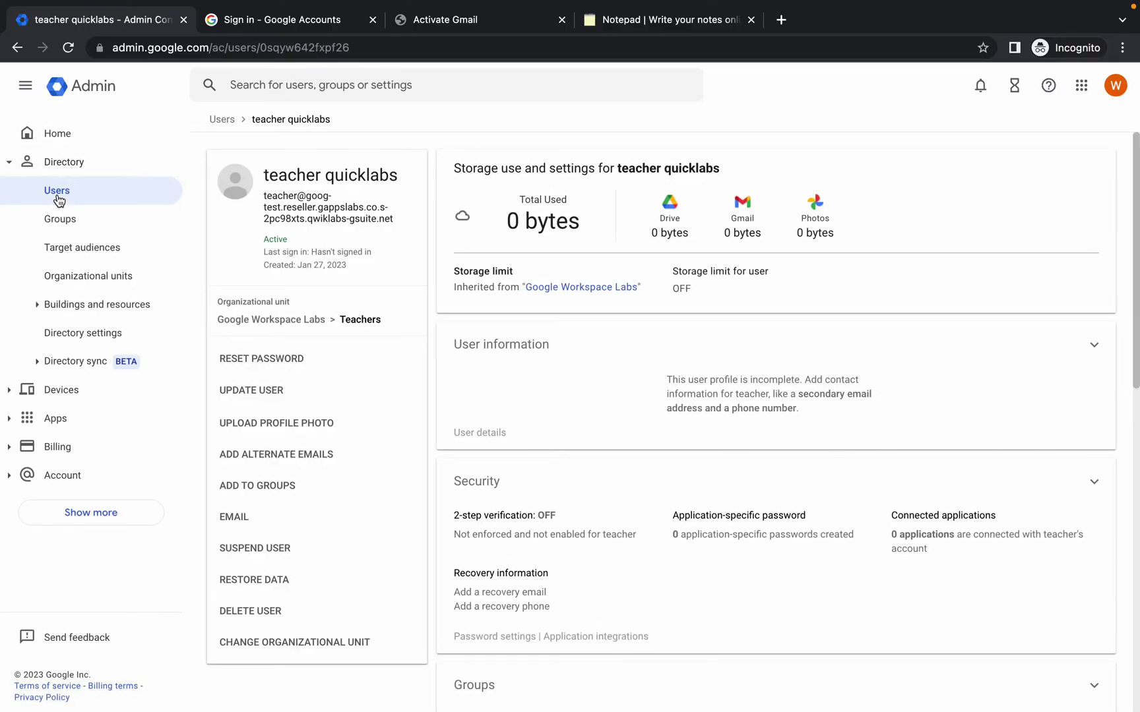
click(57, 192)
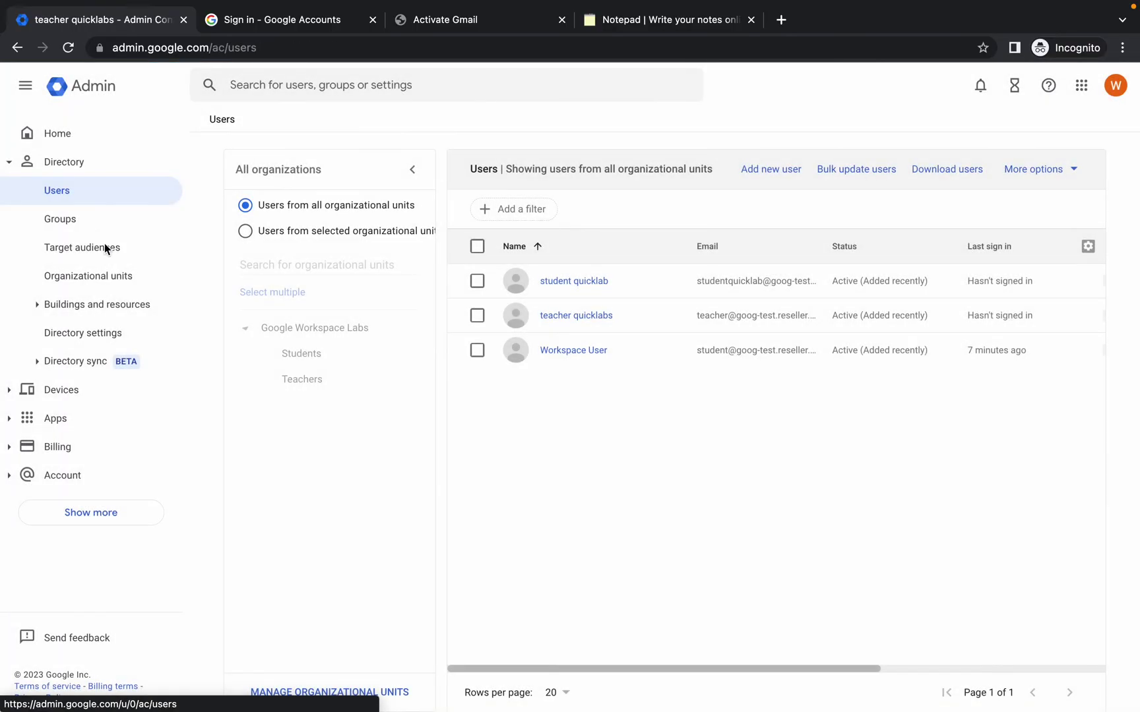
click(574, 316)
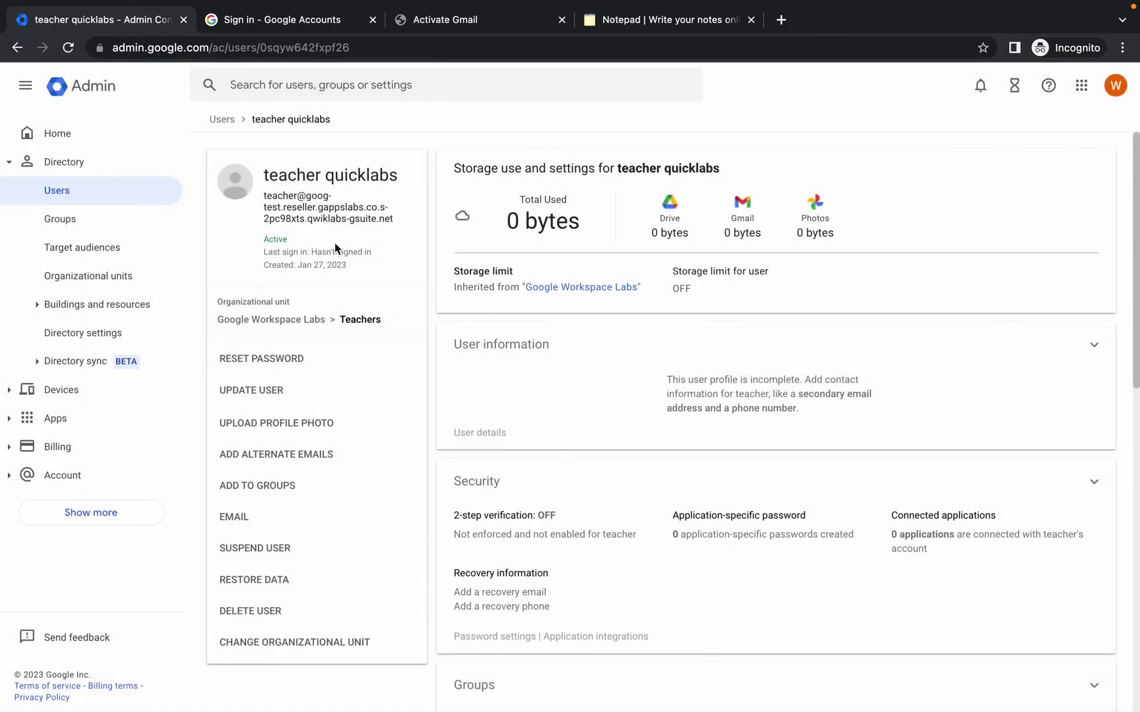
triple_click(301, 216)
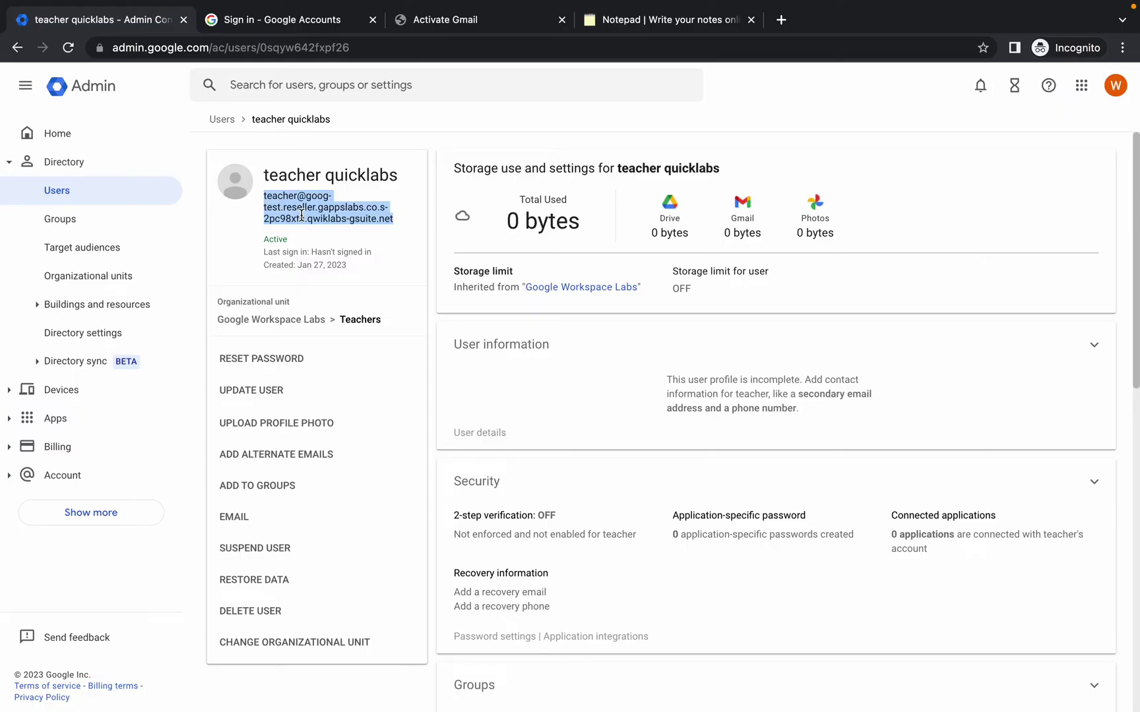
click(298, 24)
Step: Sign in as the teacher using the copied email and the password saved in Notepad
key(super+v)
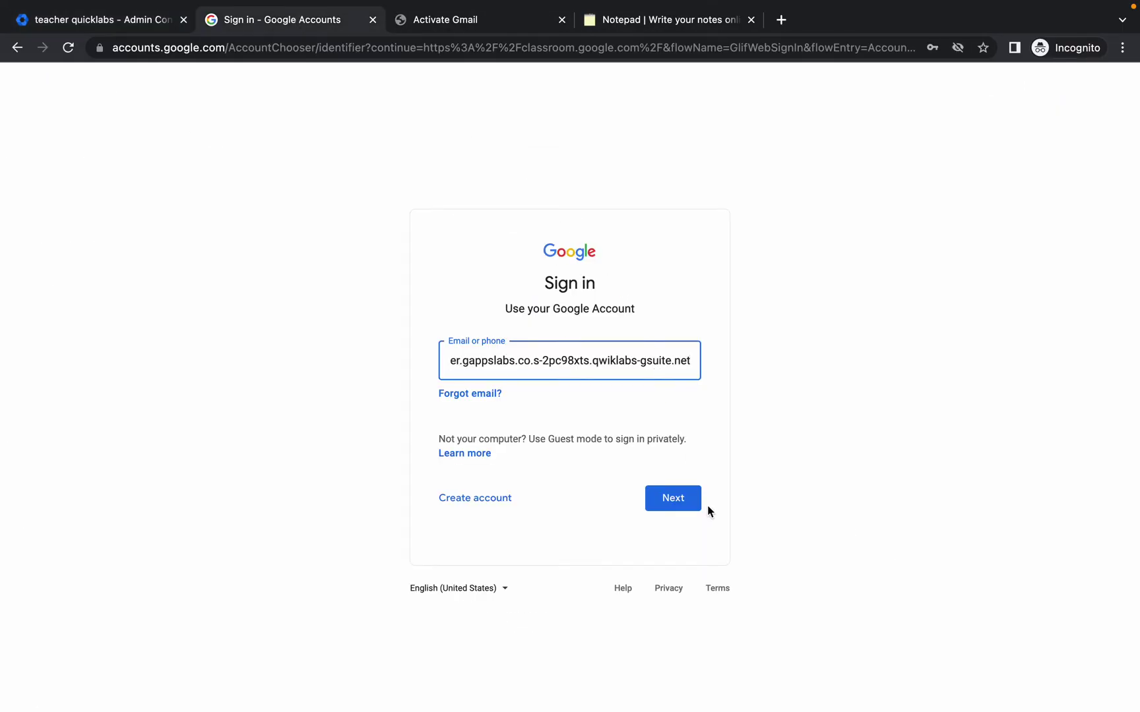
click(669, 502)
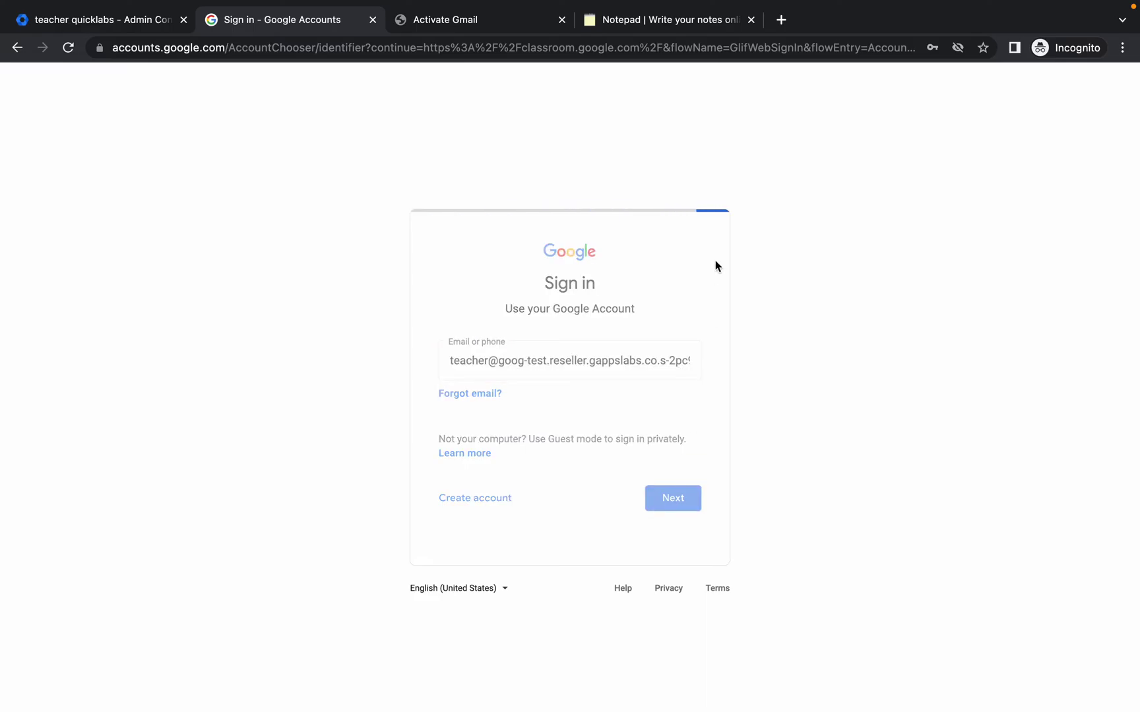
click(631, 22)
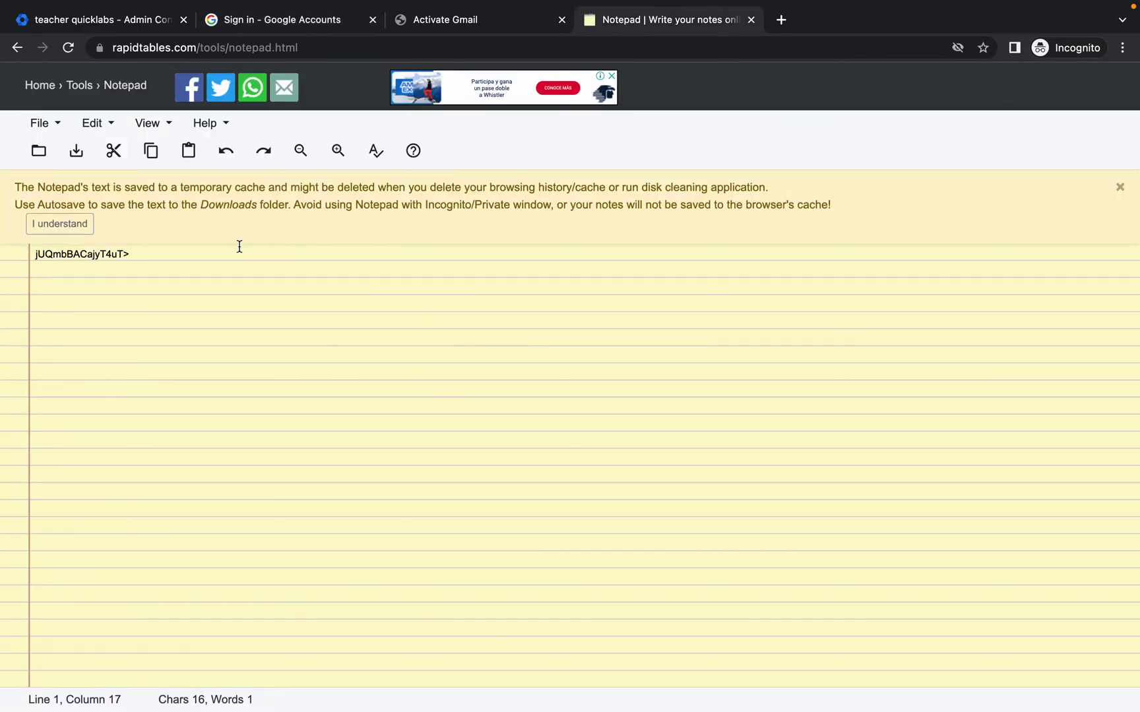
key(super+a)
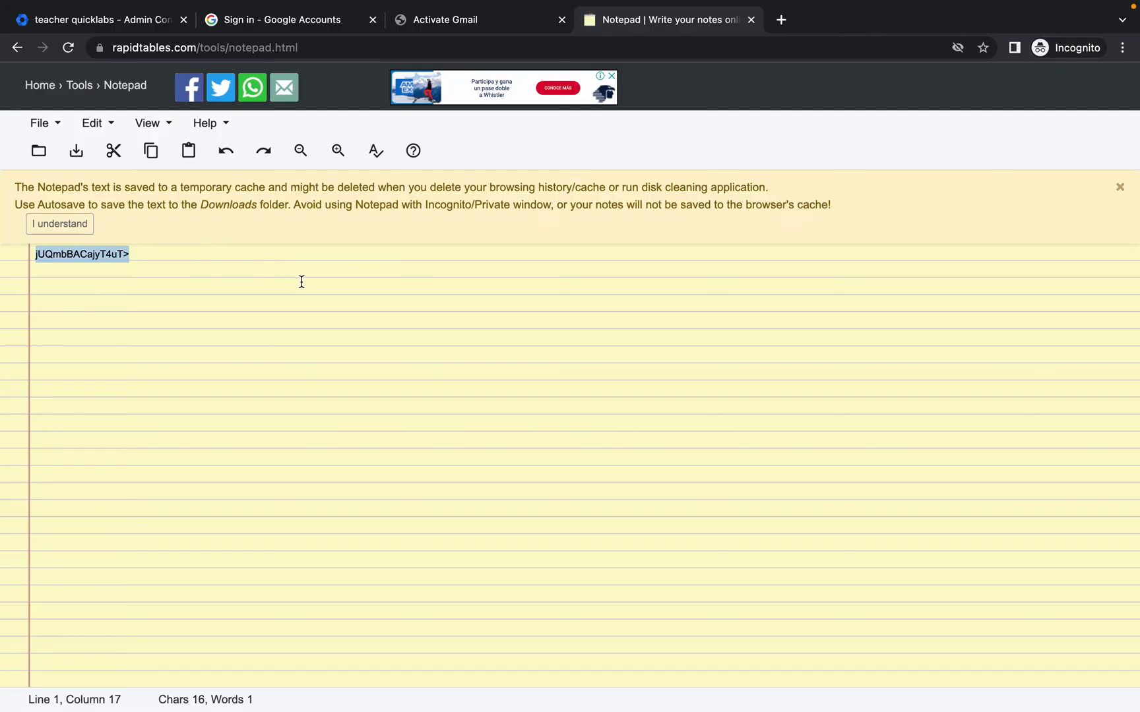
click(294, 18)
key(super+v)
key(Return)
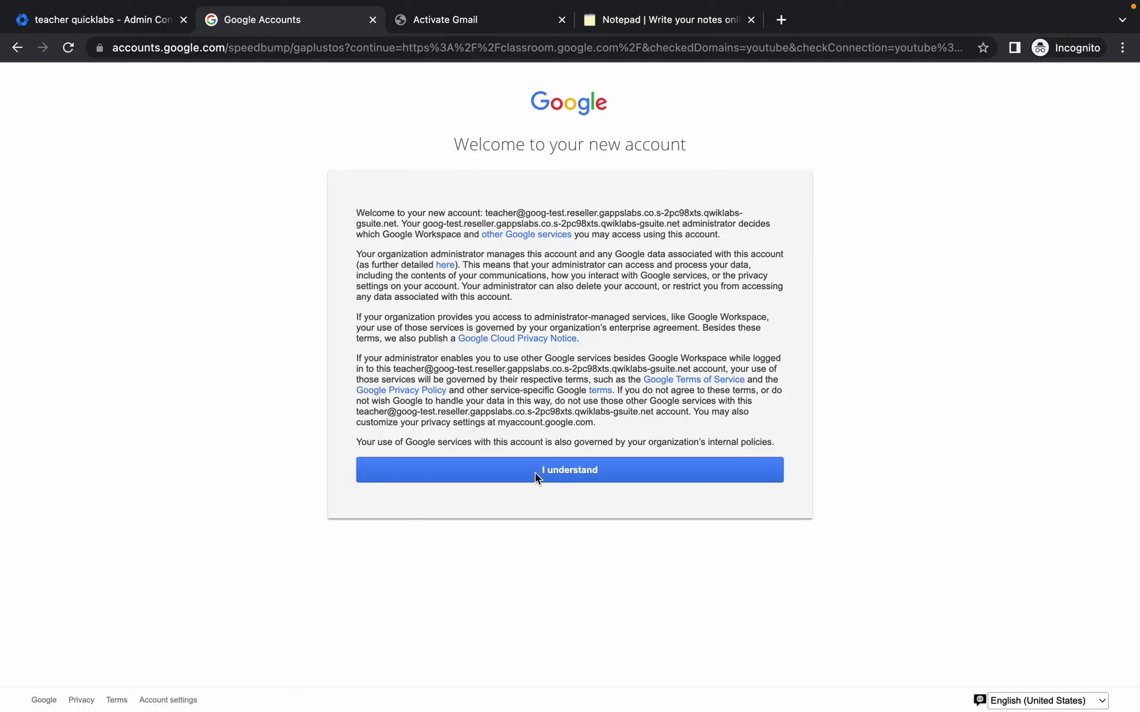
Step: Accept the new account terms for the teacher account
click(535, 473)
click(416, 21)
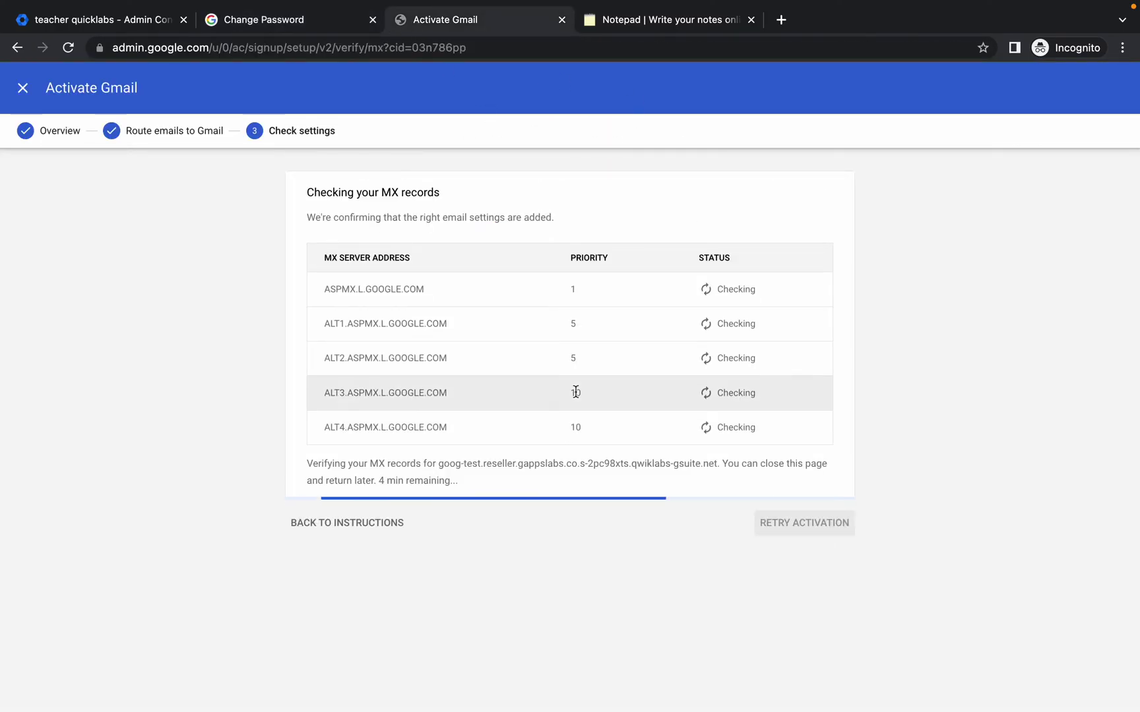
click(289, 21)
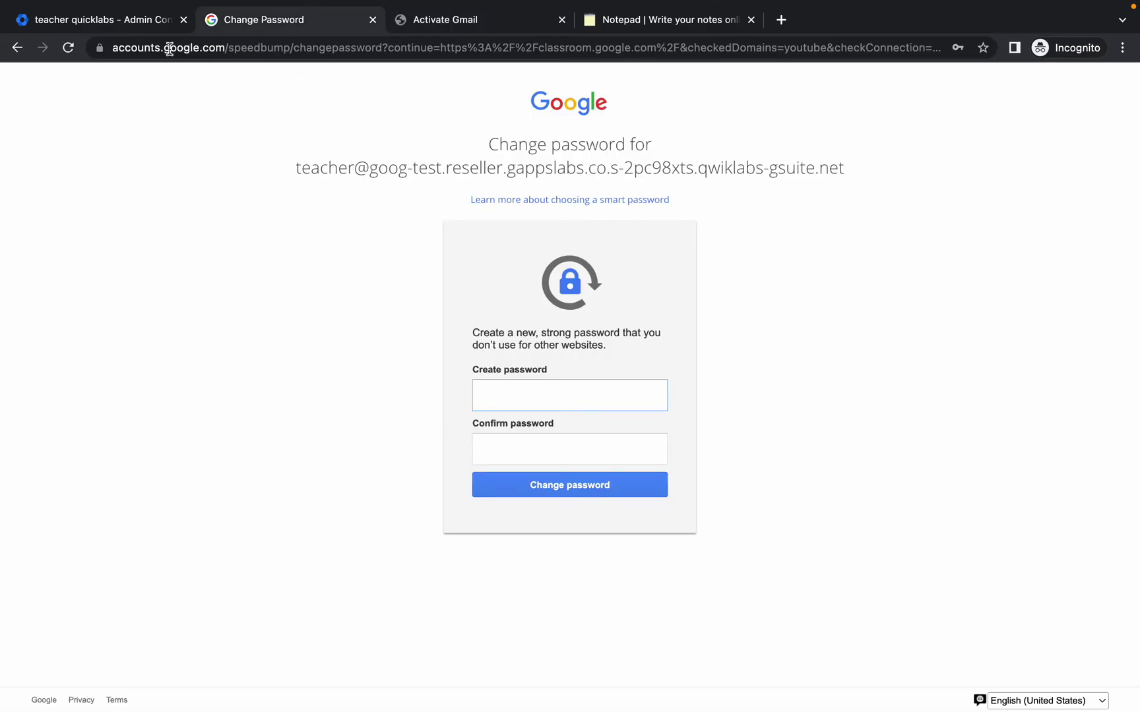
click(140, 18)
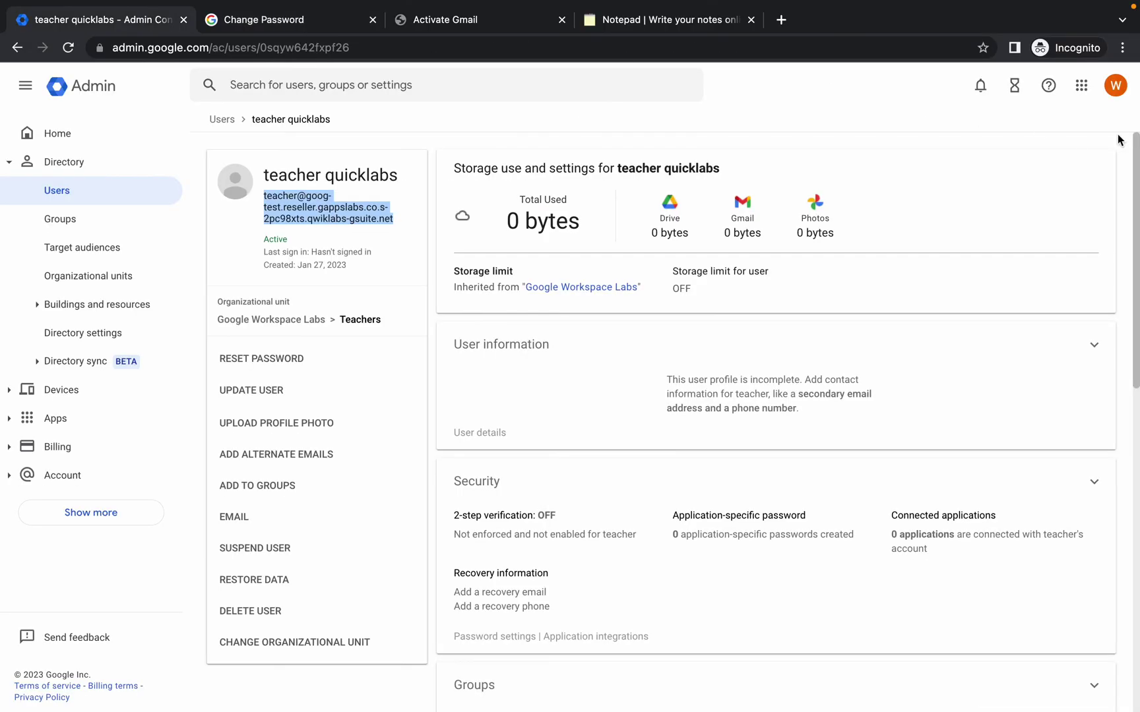
click(1080, 92)
scroll(1059, 224, down, 6)
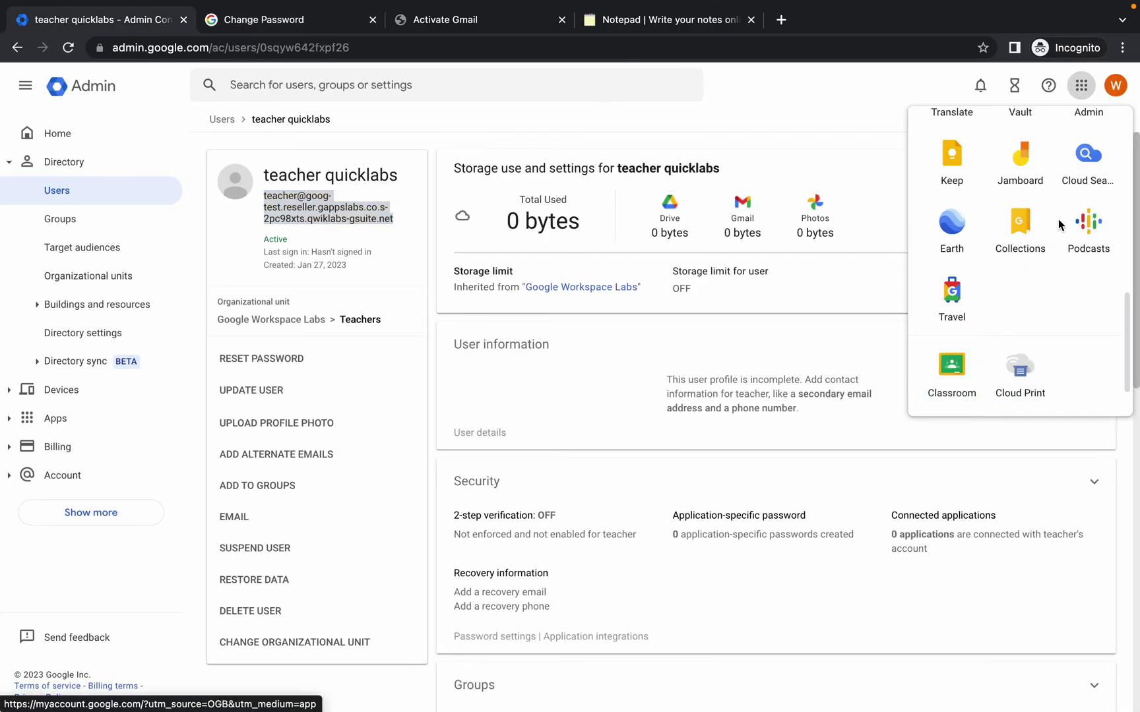
click(301, 30)
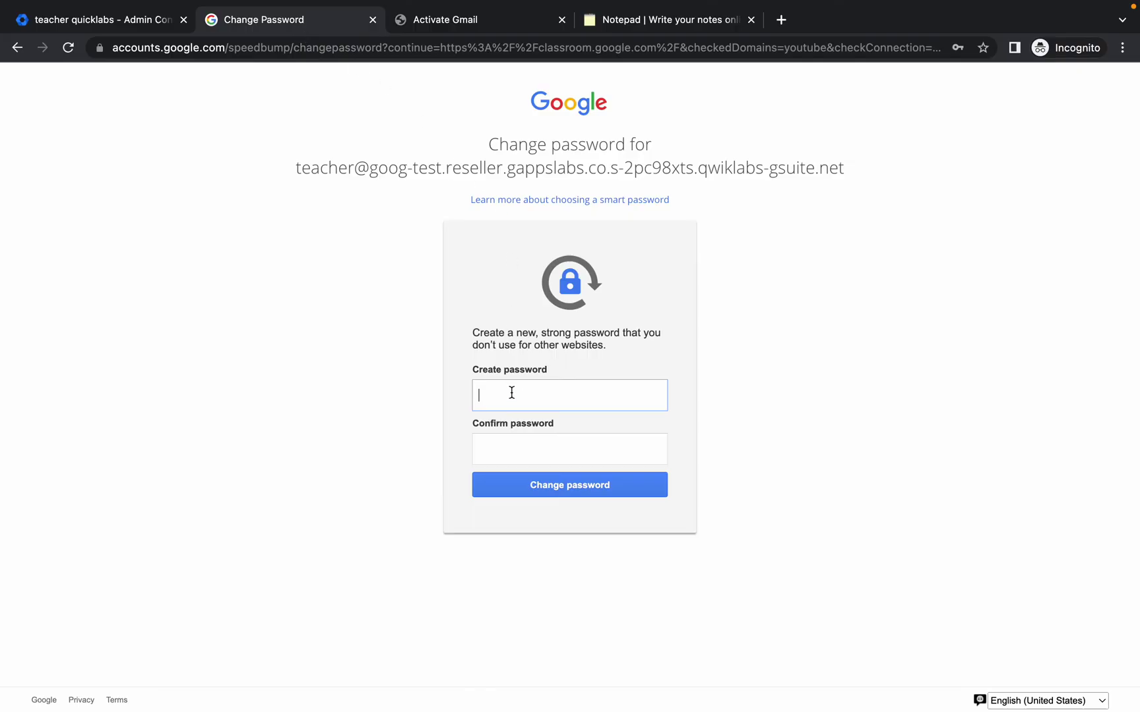
Step: Enter the lab panel's password in Create and Confirm password, and save it
key(ctrl+Left)
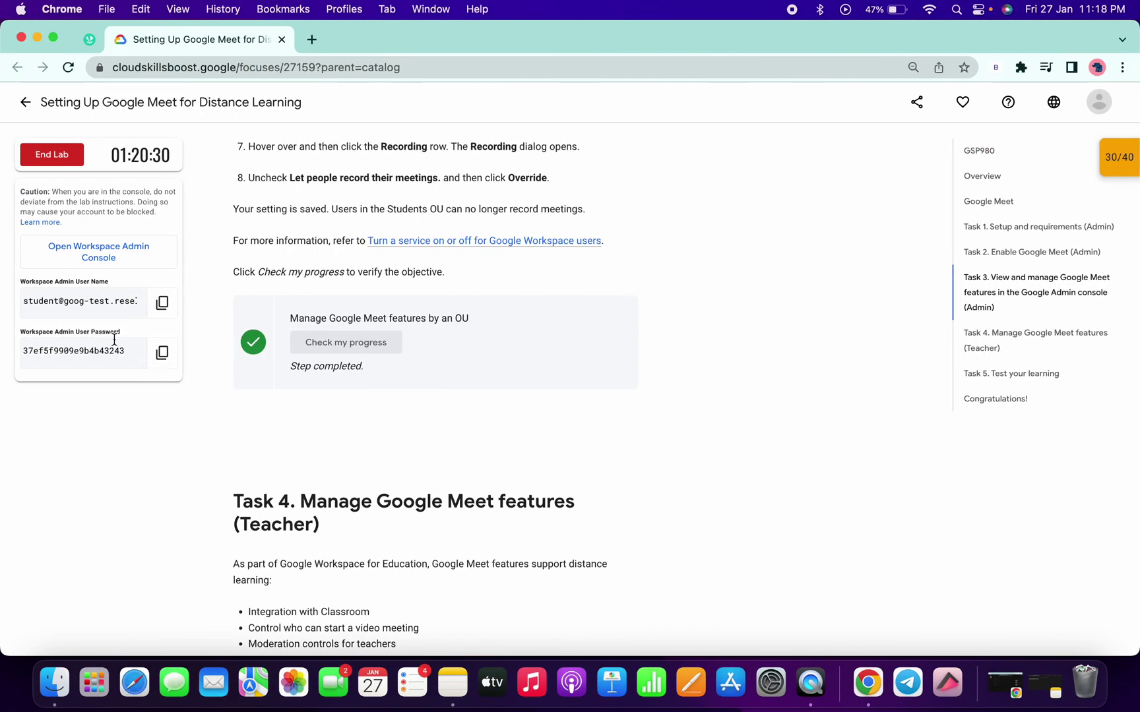
click(173, 362)
key(ctrl+Right)
key(super+v)
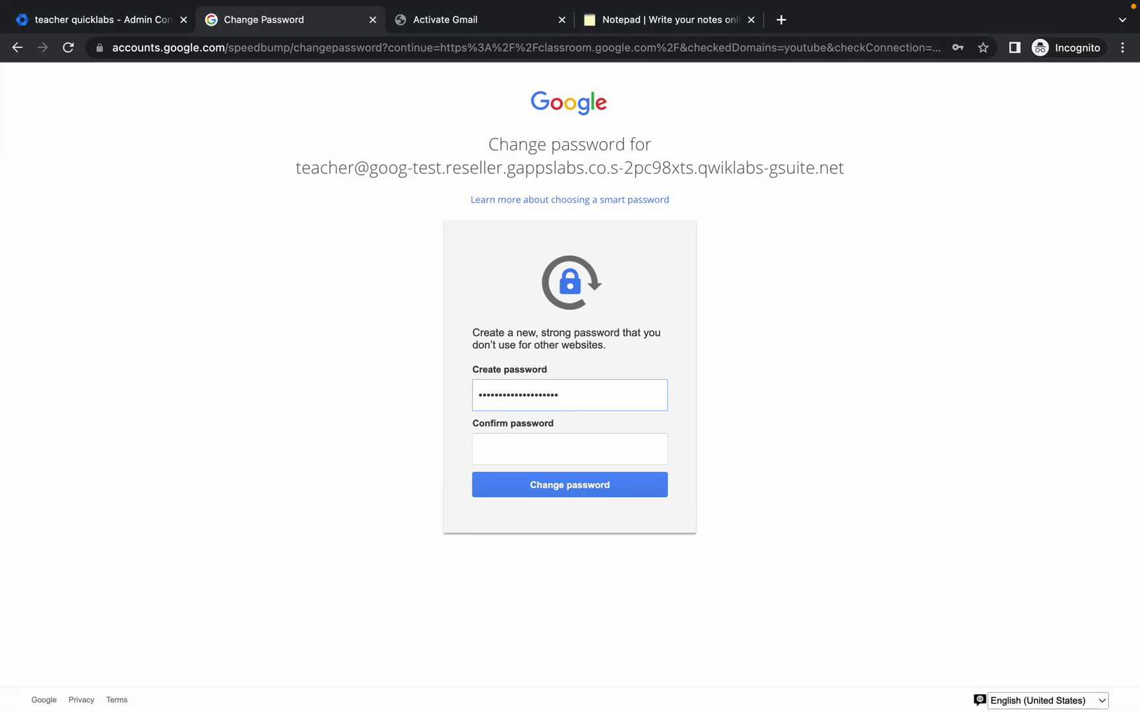
key(Tab)
key(super+v)
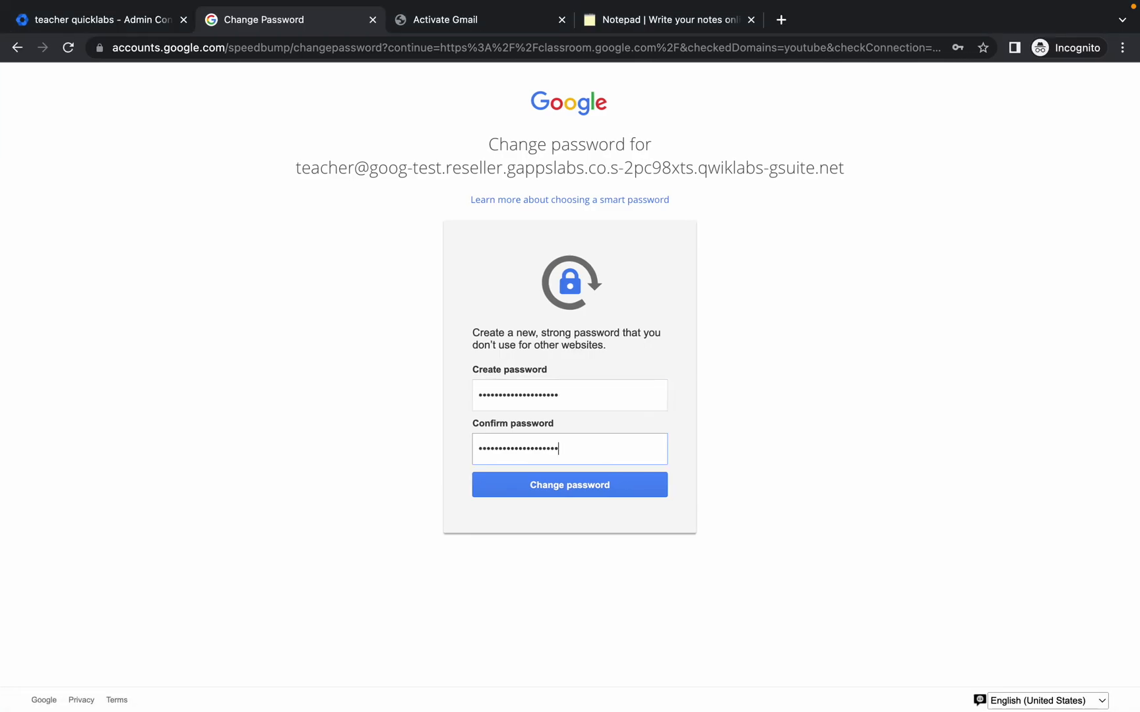
click(567, 486)
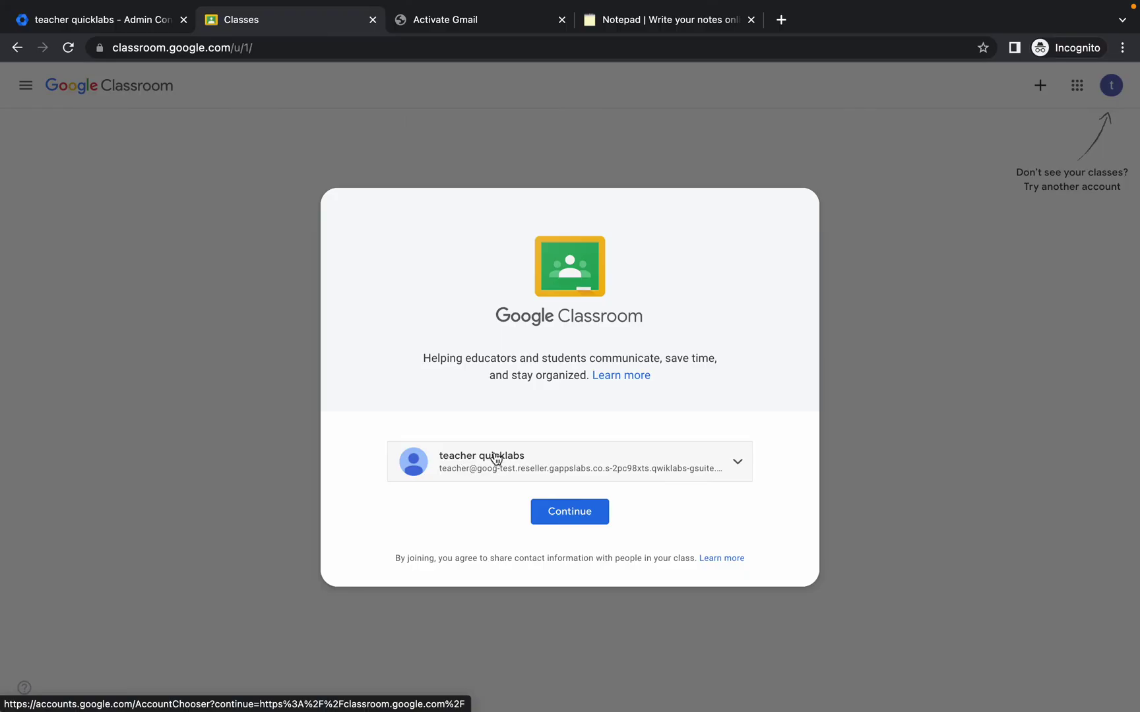
Step: Continue into Classroom as a teacher and copy the class name History from the lab
click(570, 513)
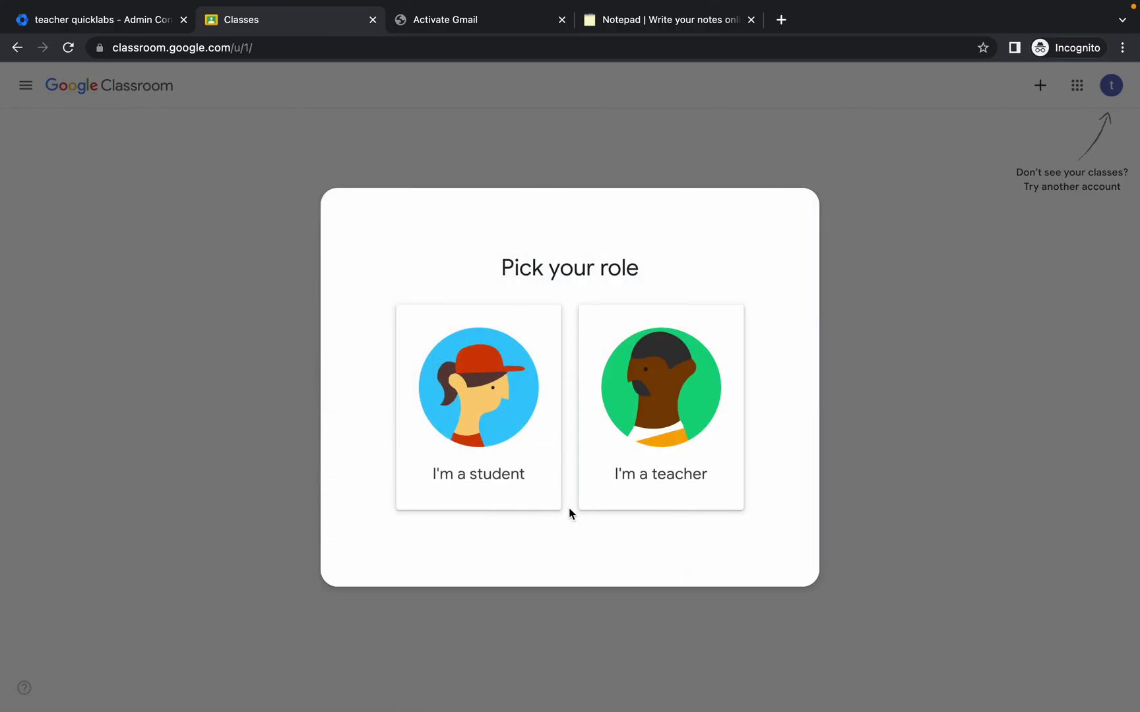
click(672, 457)
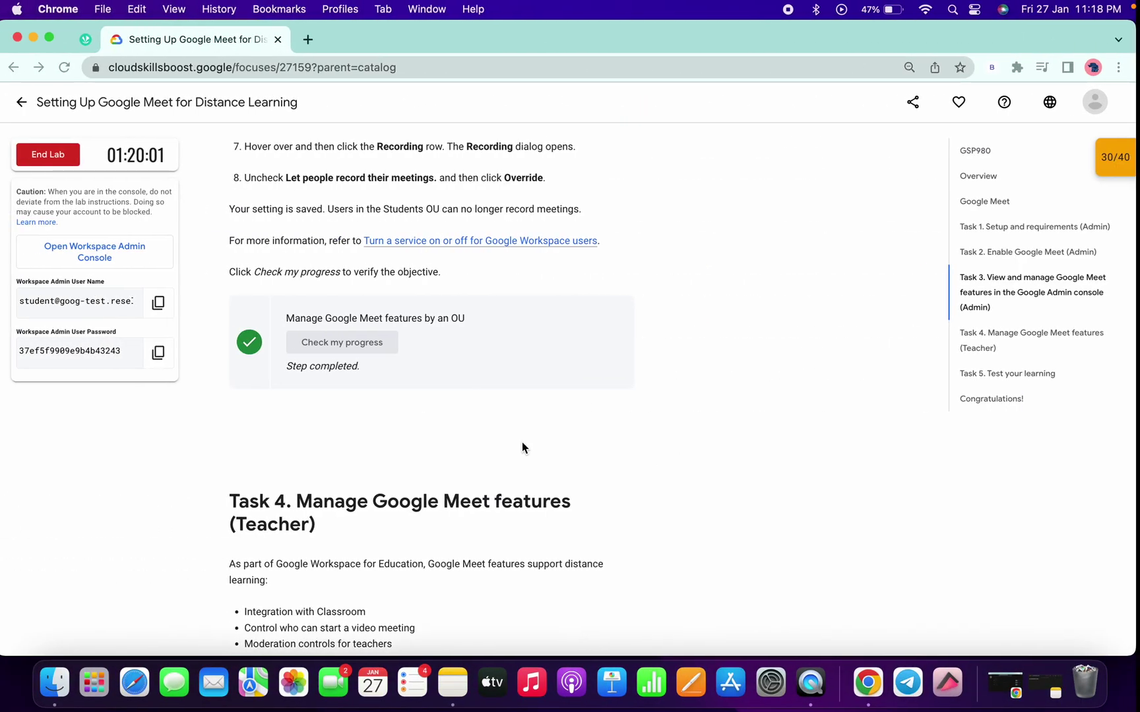
scroll(514, 448, down, 6)
scroll(506, 449, down, 15)
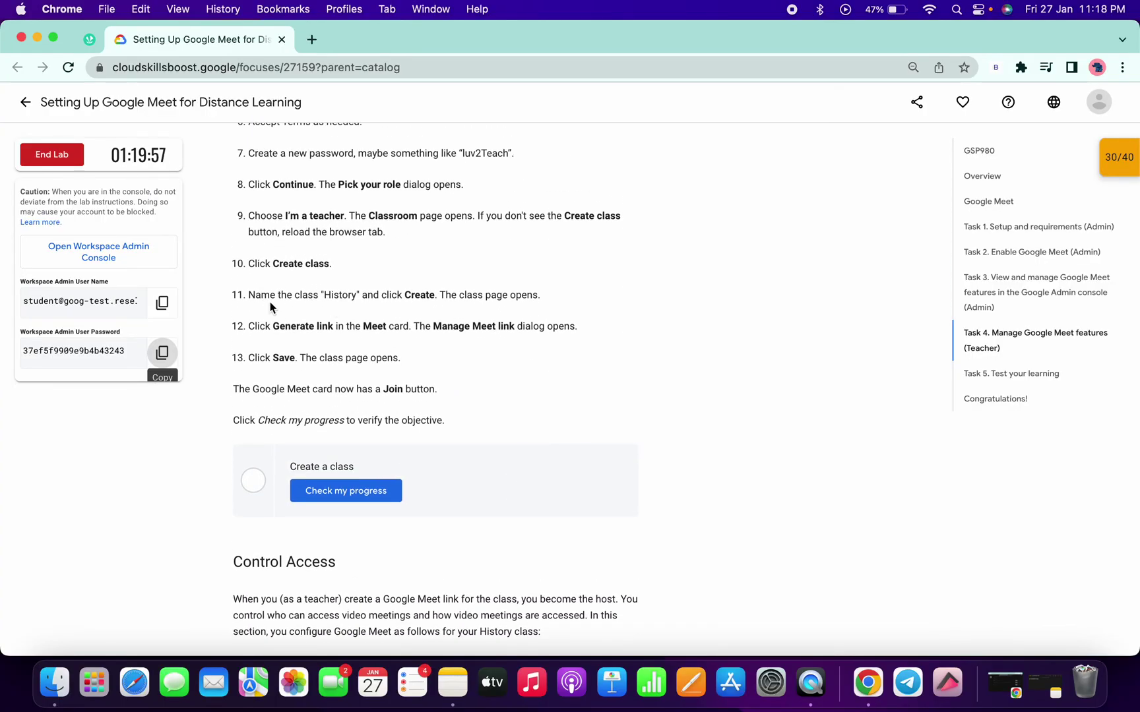
double_click(340, 298)
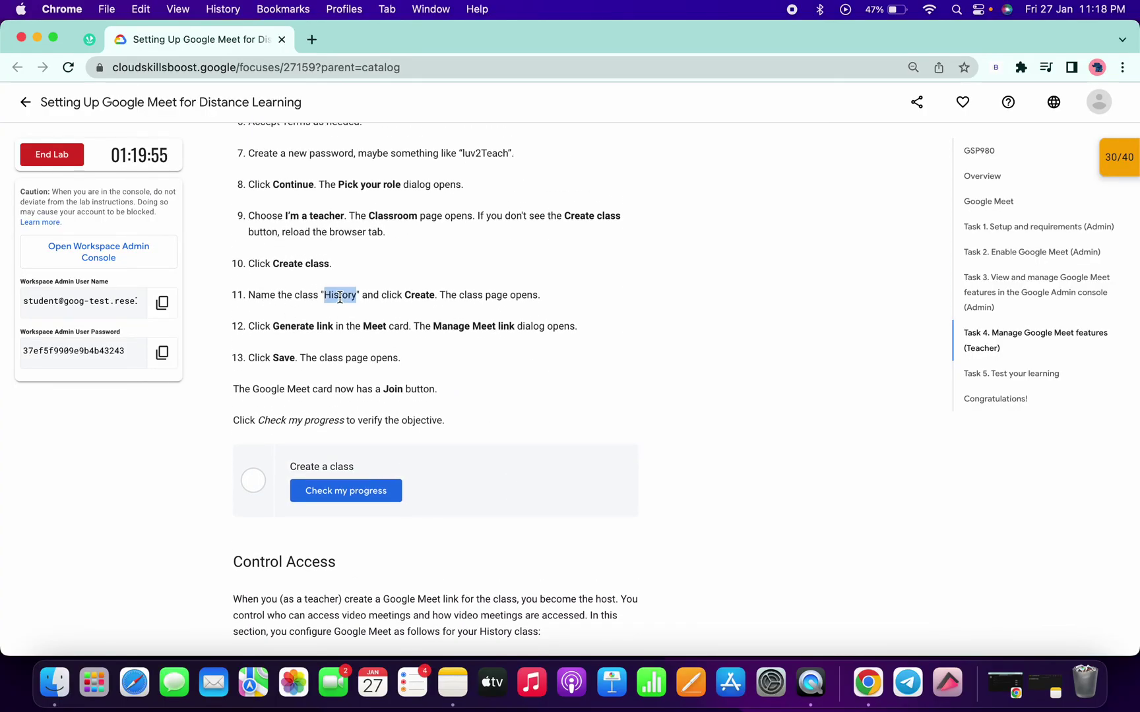
key(super+c)
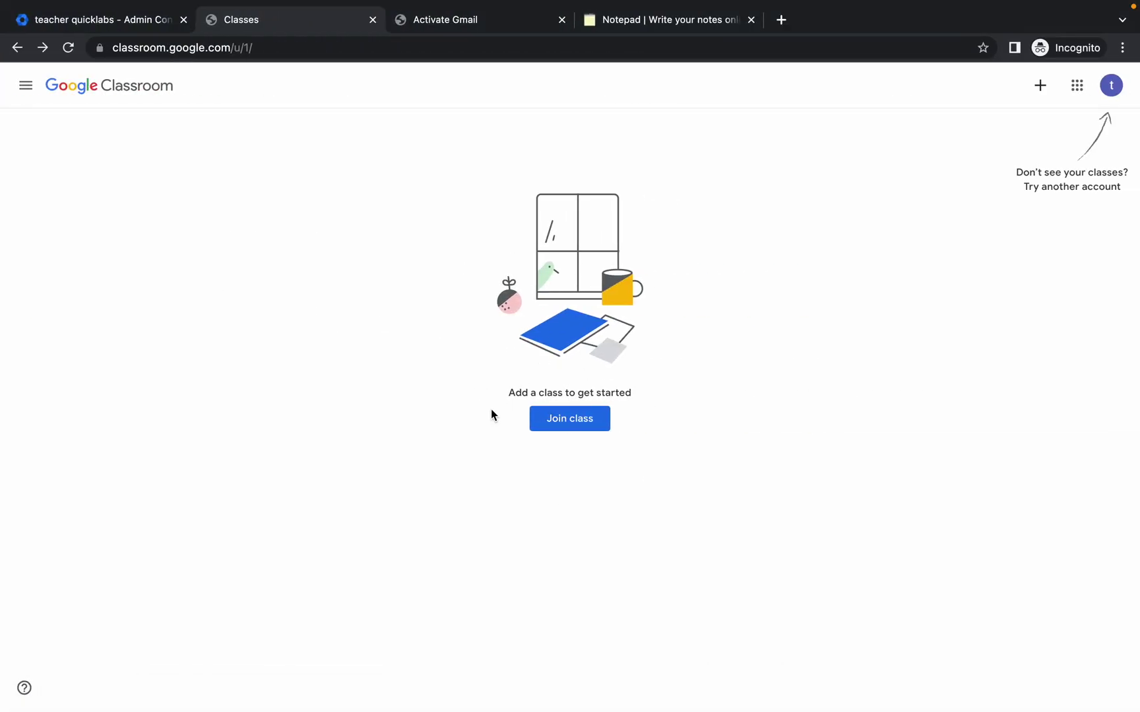
Step: Reload Classroom and create a class with the class name History
click(68, 48)
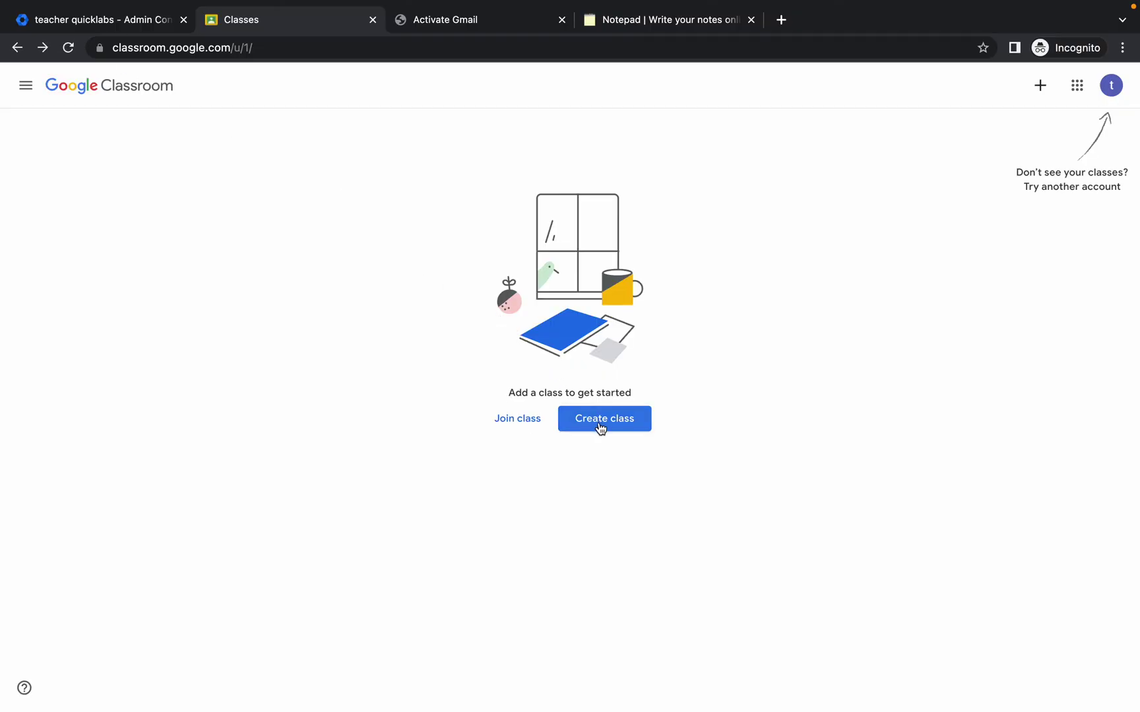
click(605, 425)
click(502, 318)
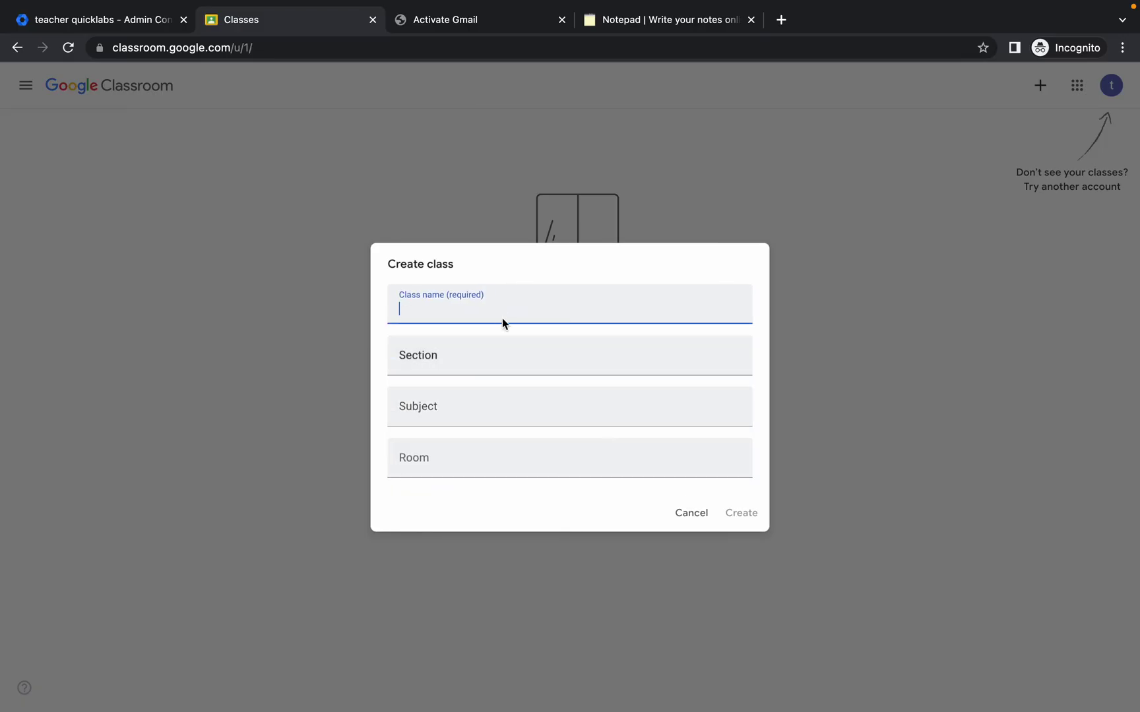
text(History)
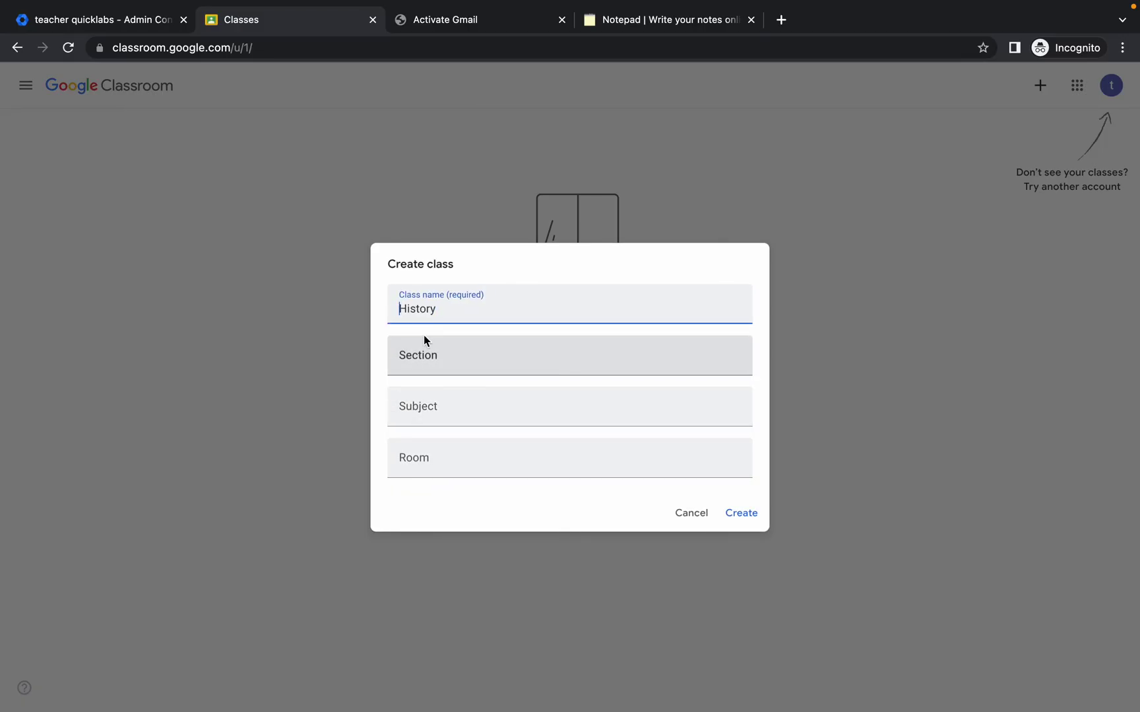
click(739, 513)
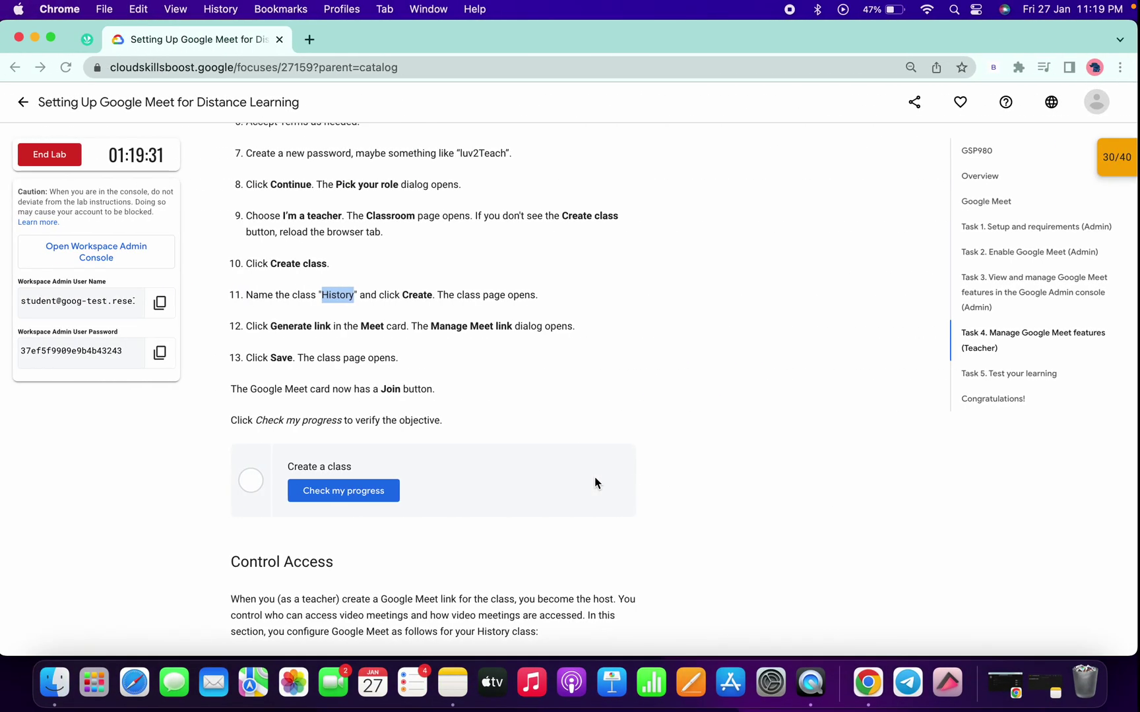
scroll(595, 481, down, 2)
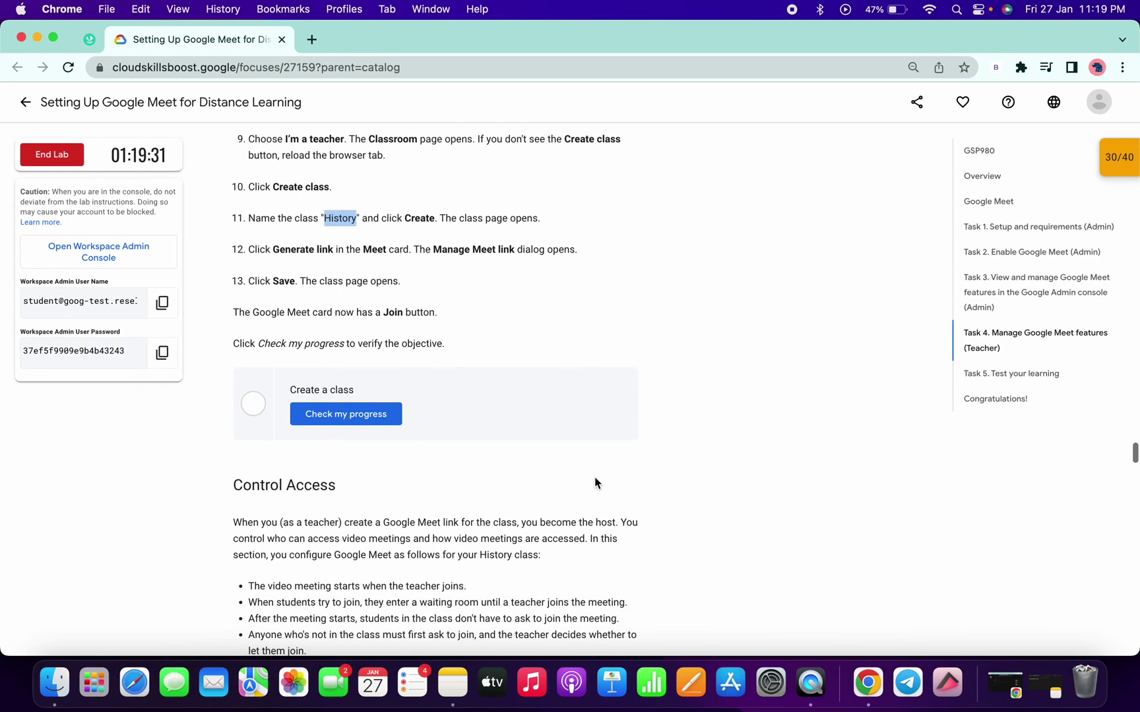
Step: Check lab progress for the class, then generate the History class's Meet link
click(343, 417)
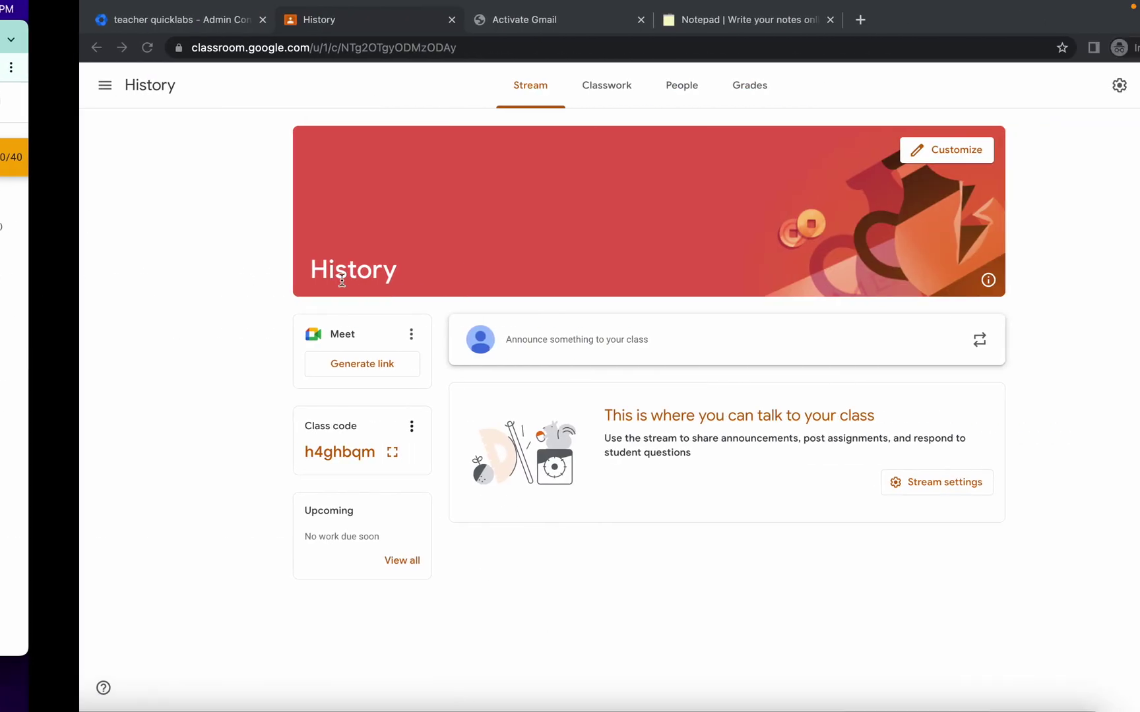
click(280, 364)
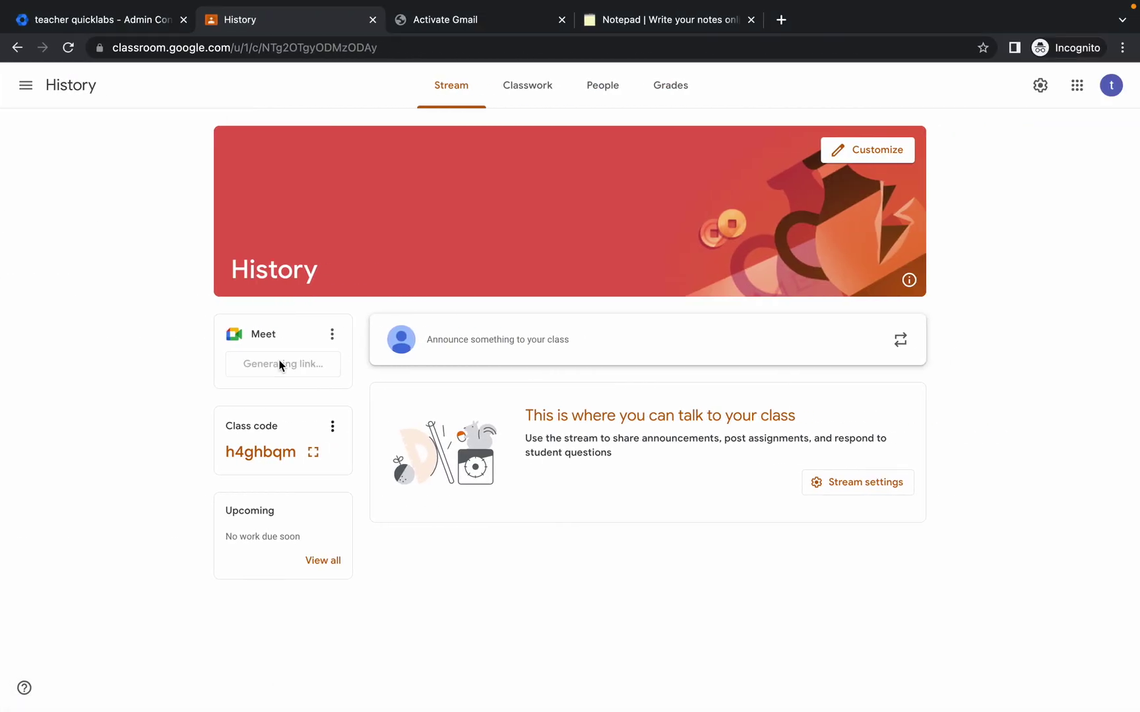